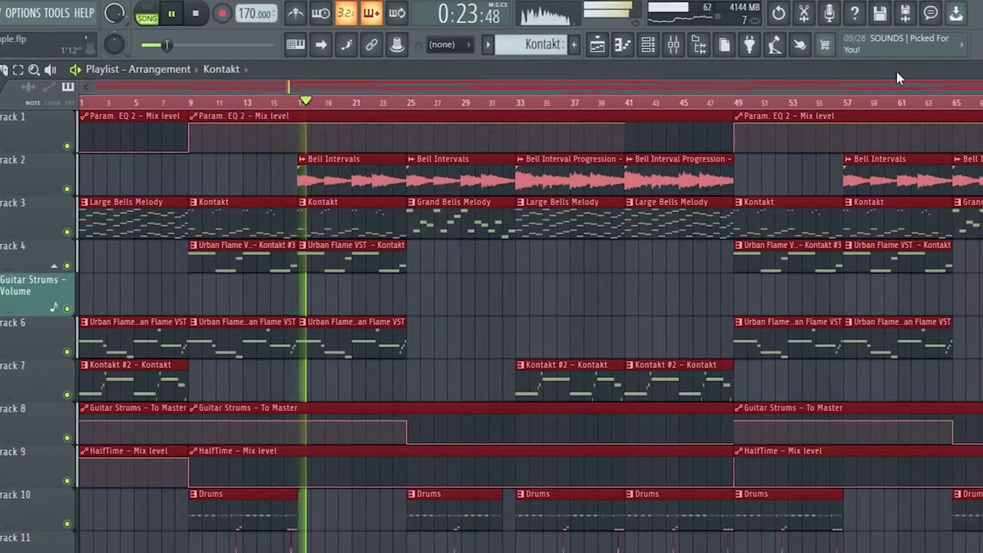
- Inspect the sample settings of the Bell Intervals and Bell Interval Progression clips
double_click(386, 169)
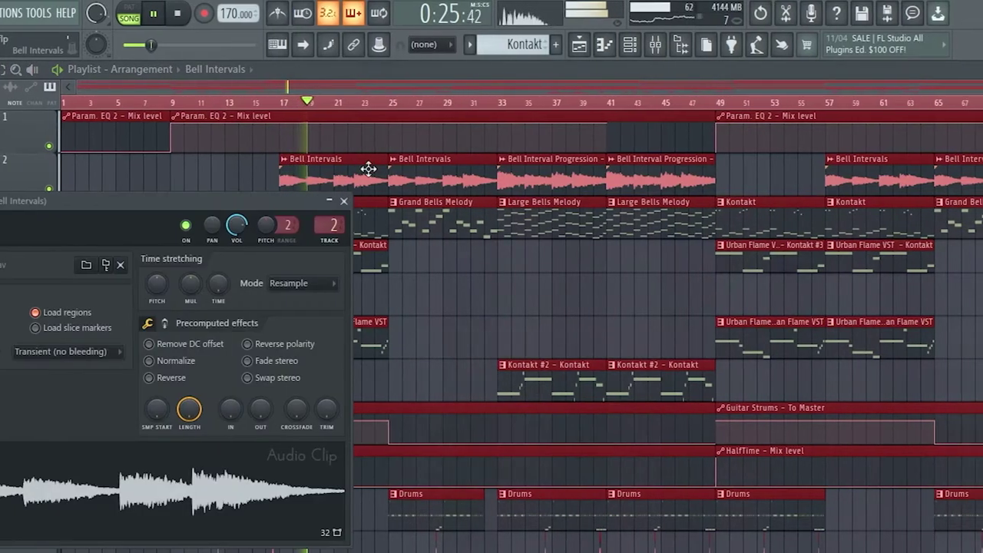
click(446, 179)
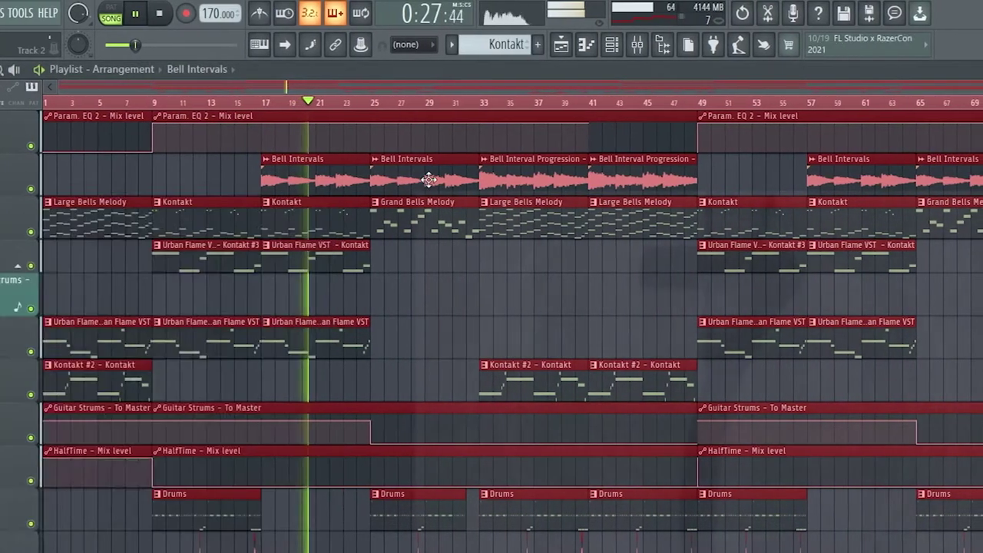
double_click(428, 179)
click(428, 179)
double_click(529, 179)
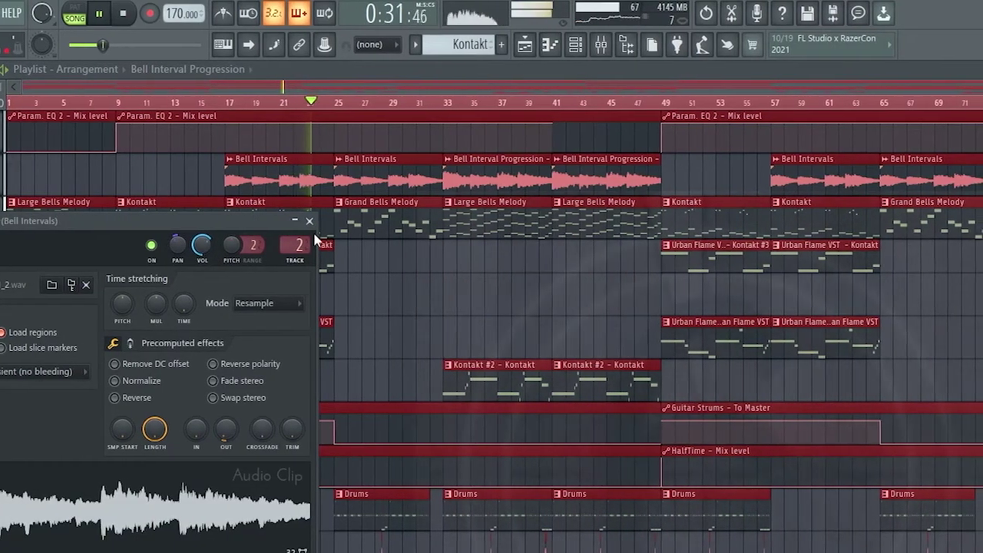
click(310, 221)
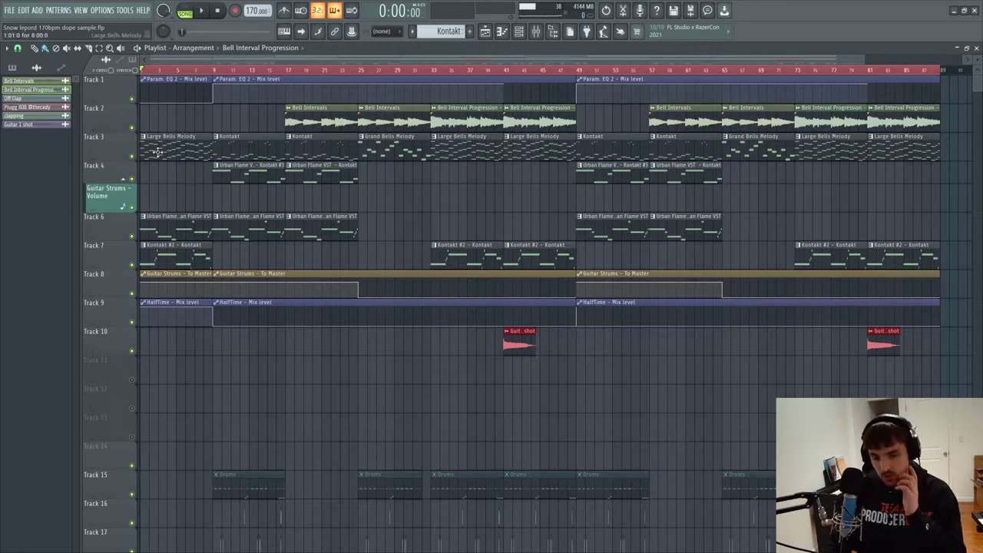
- Open the Urban Flame melody notes, select bars 1–5, and bring up the mixer
double_click(157, 152)
scroll(257, 65, up, 4)
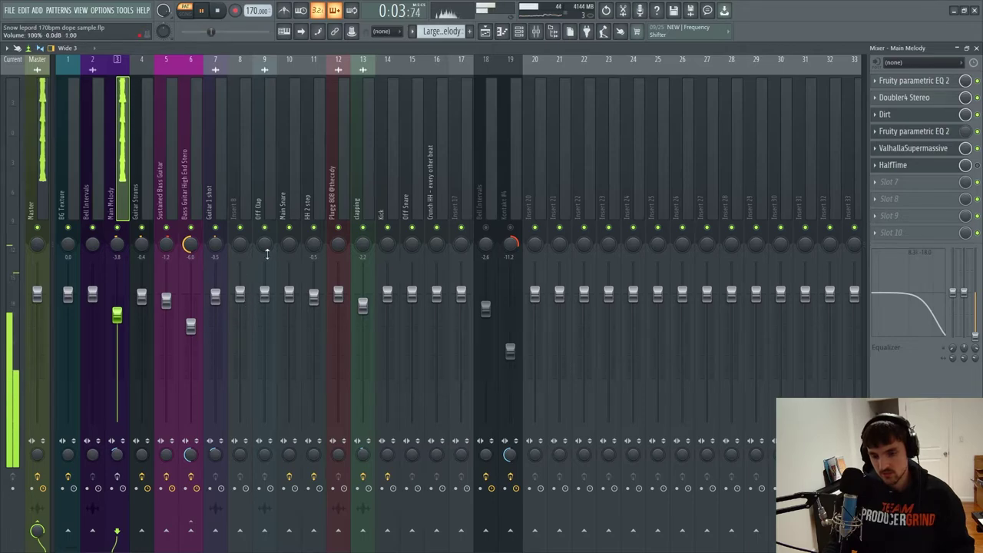
click(496, 35)
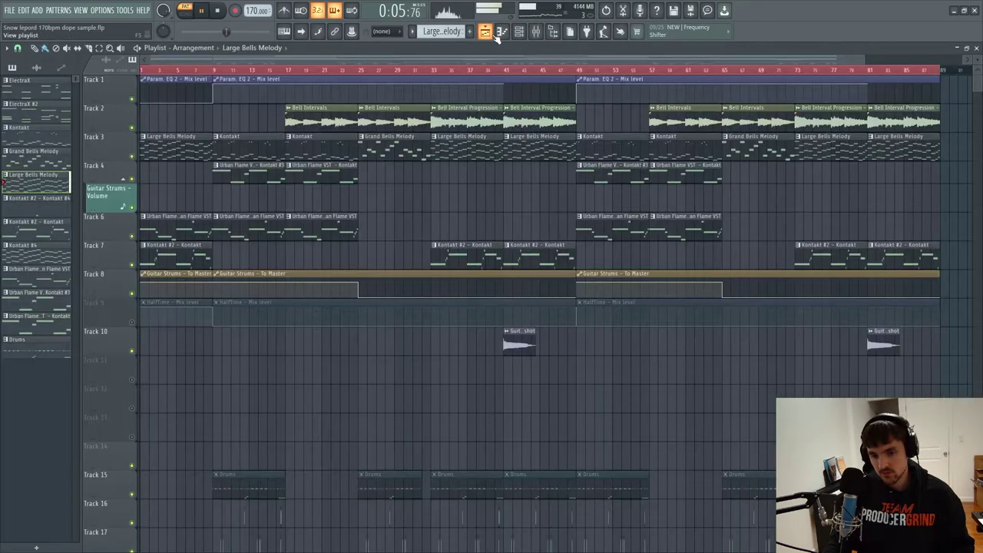
click(526, 33)
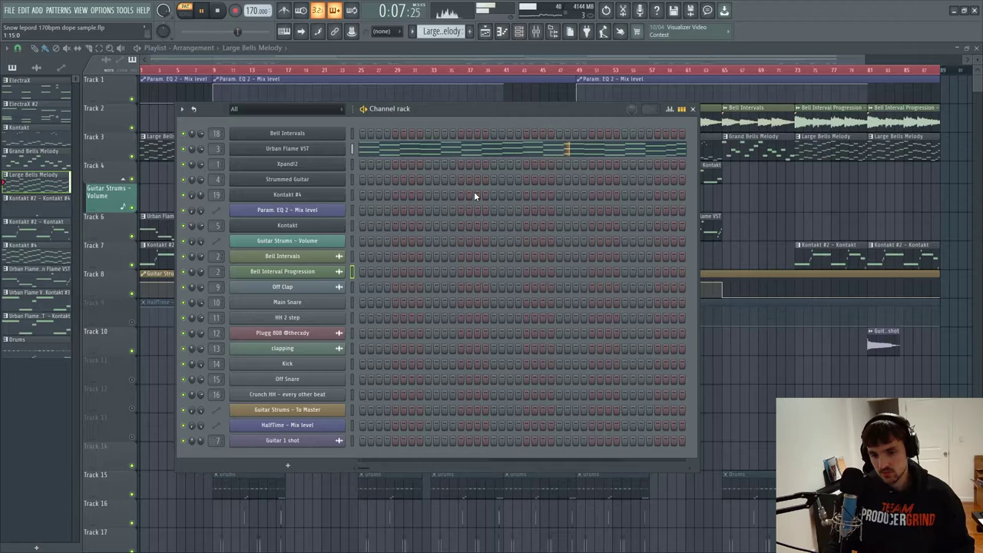
click(499, 158)
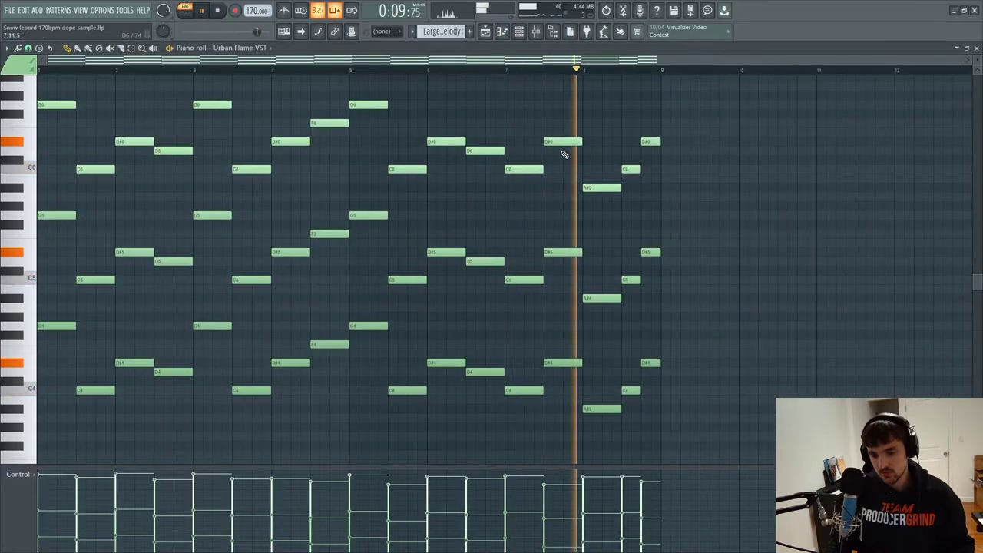
key(space)
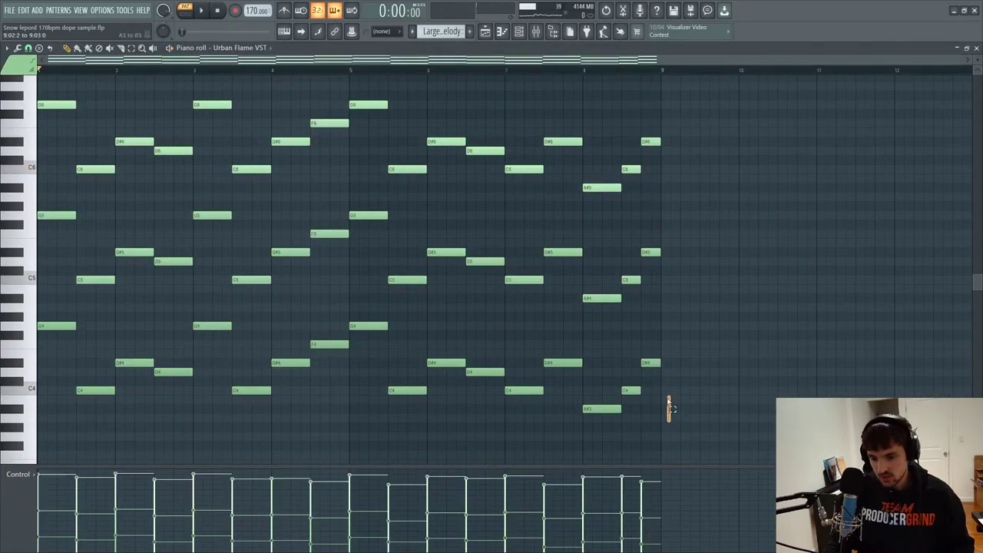
drag(669, 409, 626, 430)
drag(67, 100, 344, 432)
click(536, 31)
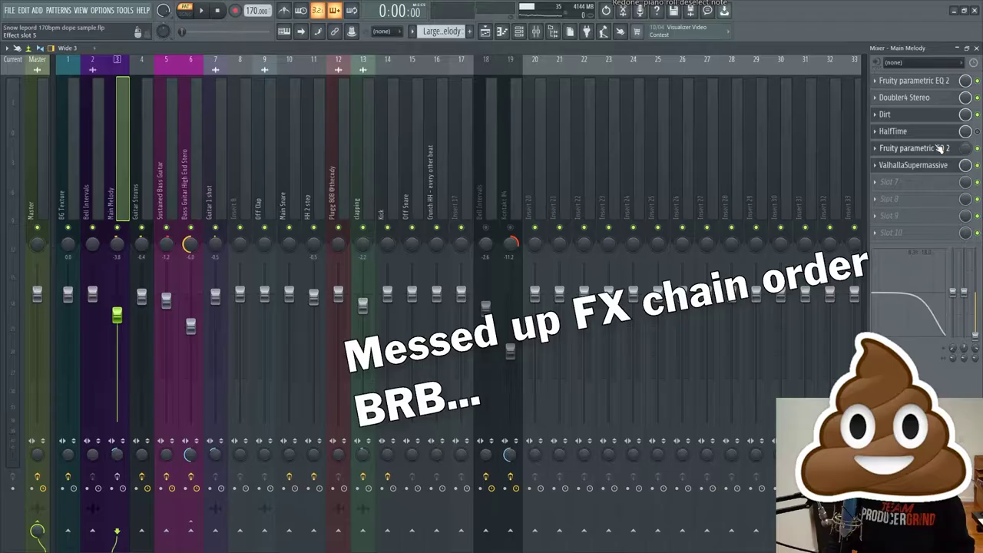
- Check each Main Melody plugin: both EQs, Doubler4, ValhallaSupermassive and HalfTime
click(937, 148)
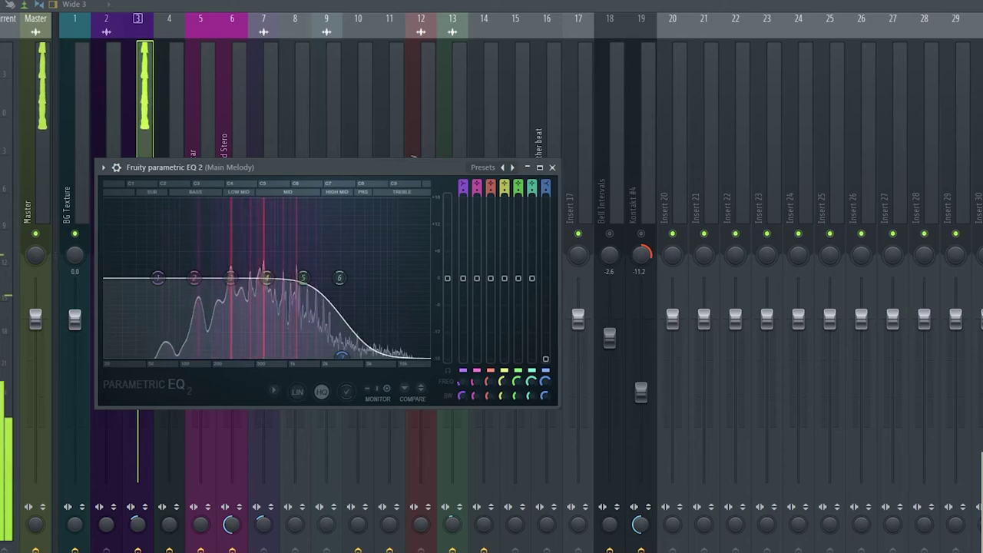
key(Escape)
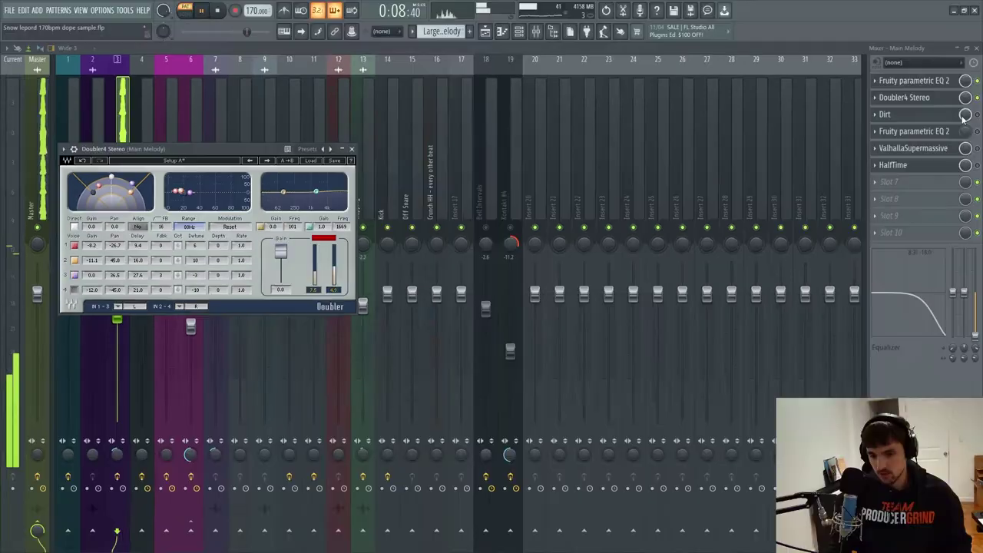
key(Escape)
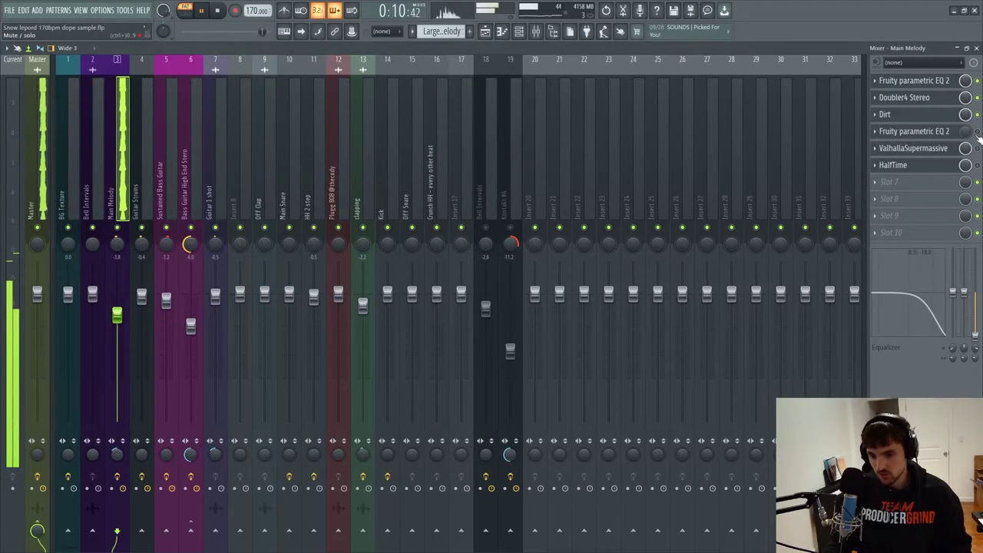
click(941, 131)
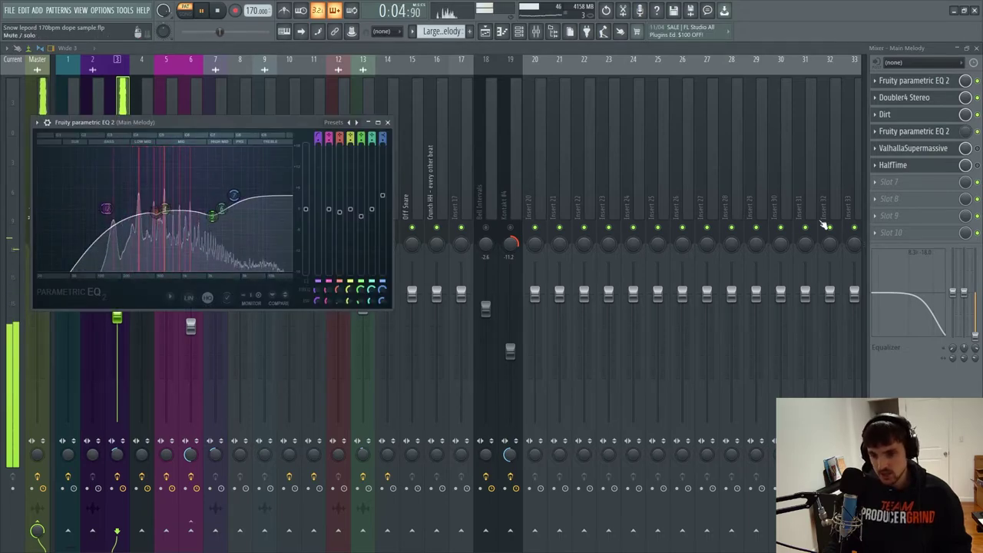
key(Escape)
click(957, 153)
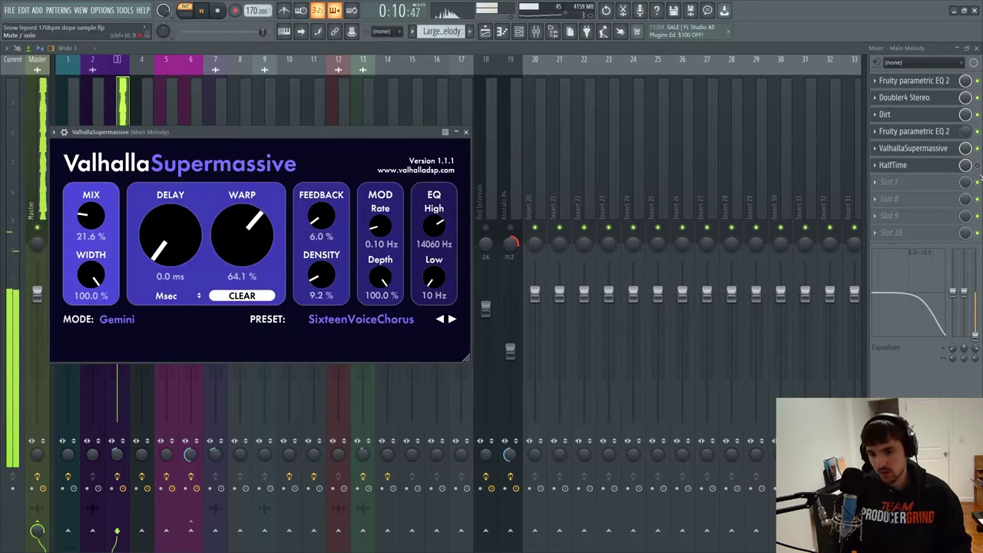
key(Escape)
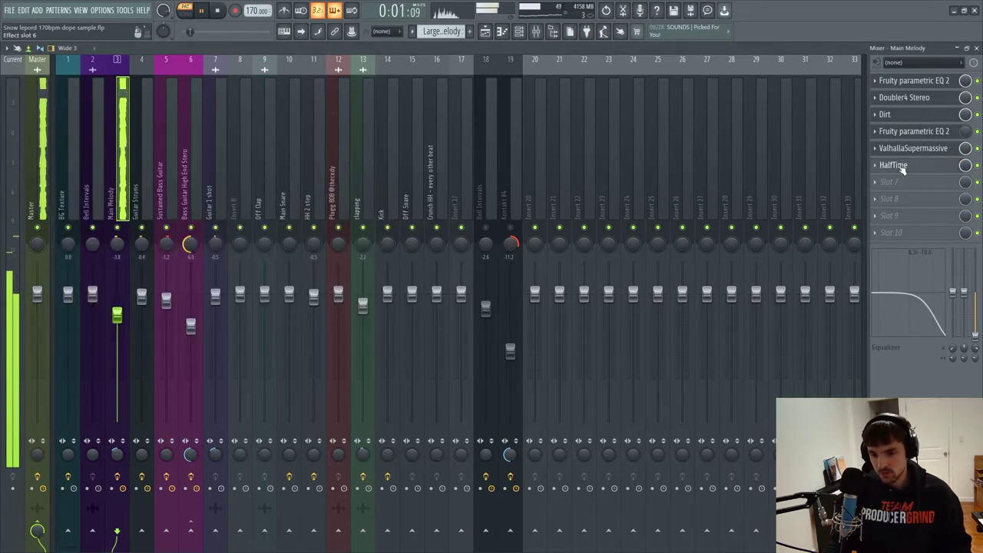
click(895, 164)
- Solo Track 3's bell melody, play it alone, and stop back in the Playlist
click(496, 35)
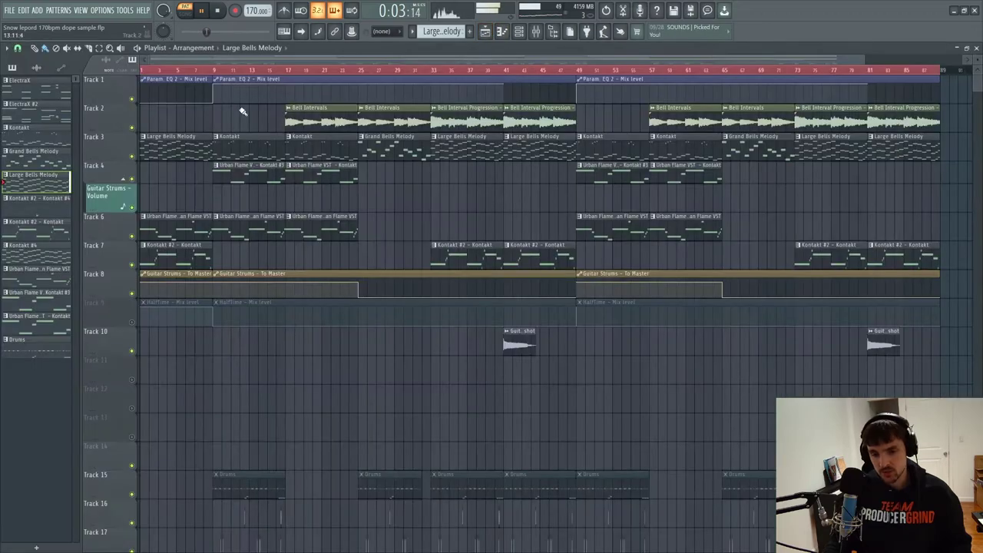
ctrl+click(132, 156)
key(space)
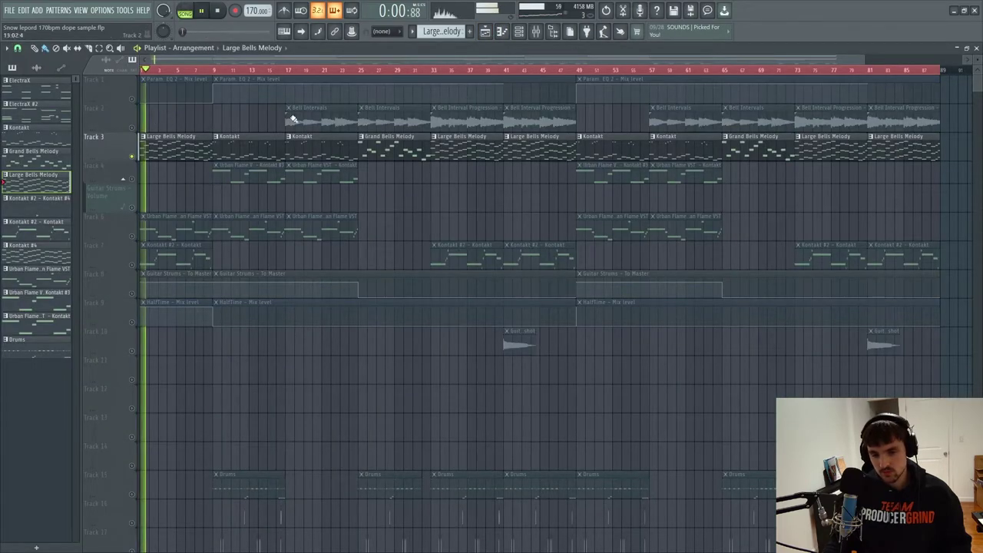
click(535, 31)
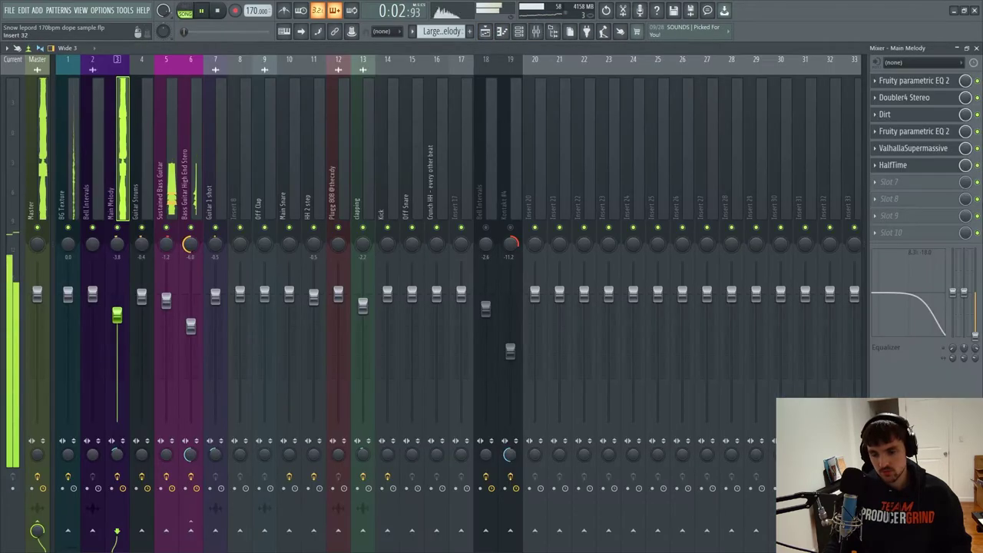
click(486, 32)
key(space)
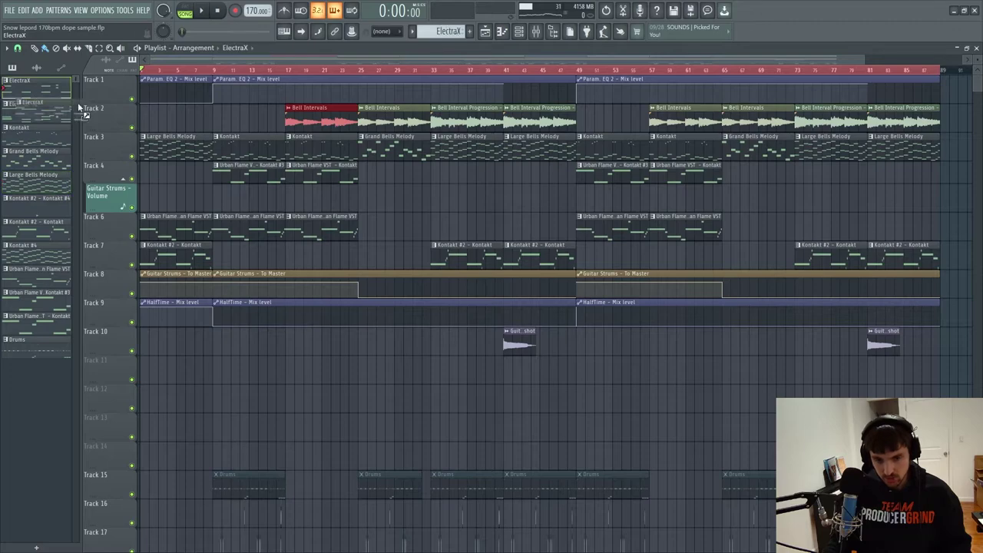
- Audition the Bell Intervals note pairs and undo raising the D#4 note a semitone
double_click(173, 117)
scroll(43, 209, up, 2)
drag(109, 179, 115, 464)
drag(434, 210, 529, 428)
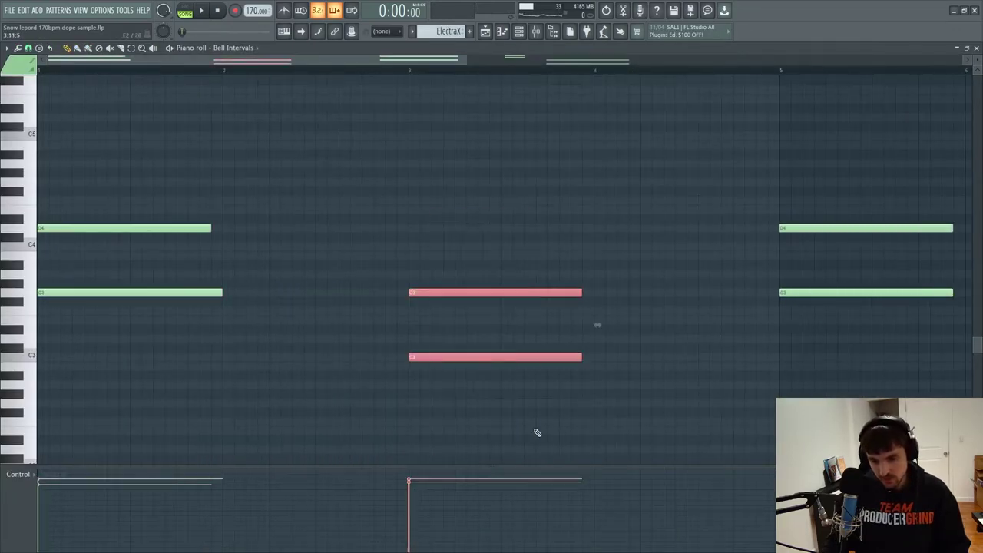
scroll(483, 281, down, 4)
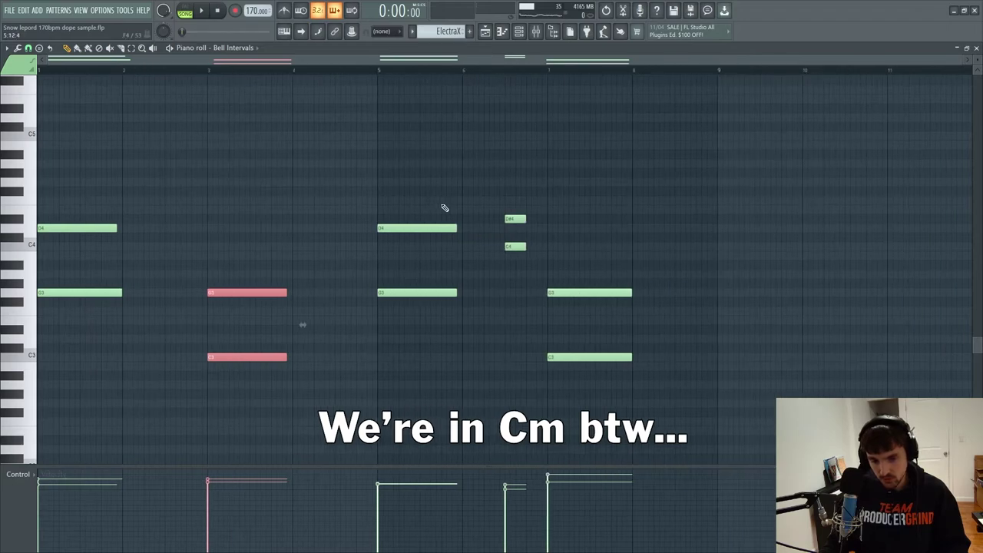
drag(444, 207, 411, 73)
key(space)
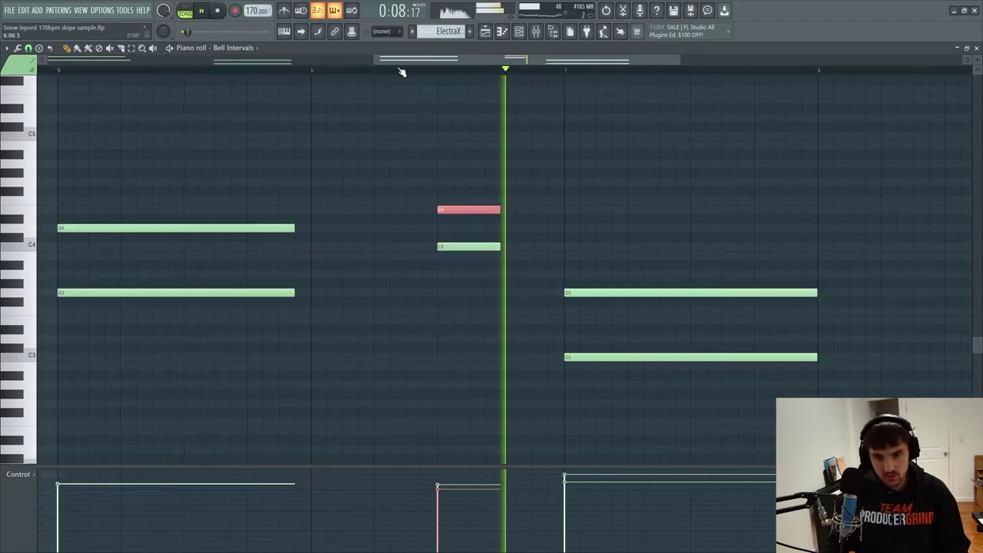
key(space)
key(ctrl+z)
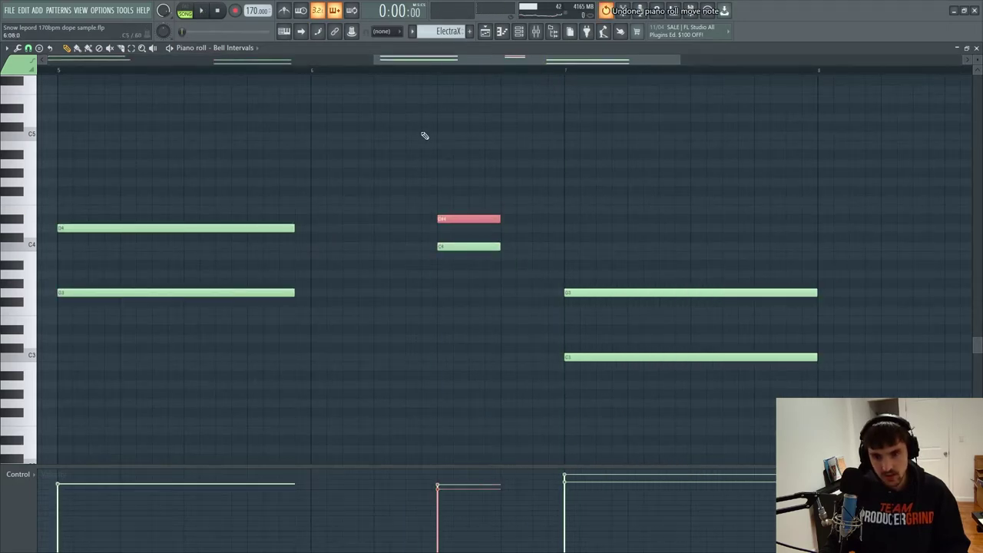
- Select the bar 7 interval notes, then return to the Playlist and unmute Track 3
scroll(658, 274, down, 3)
drag(632, 253, 660, 417)
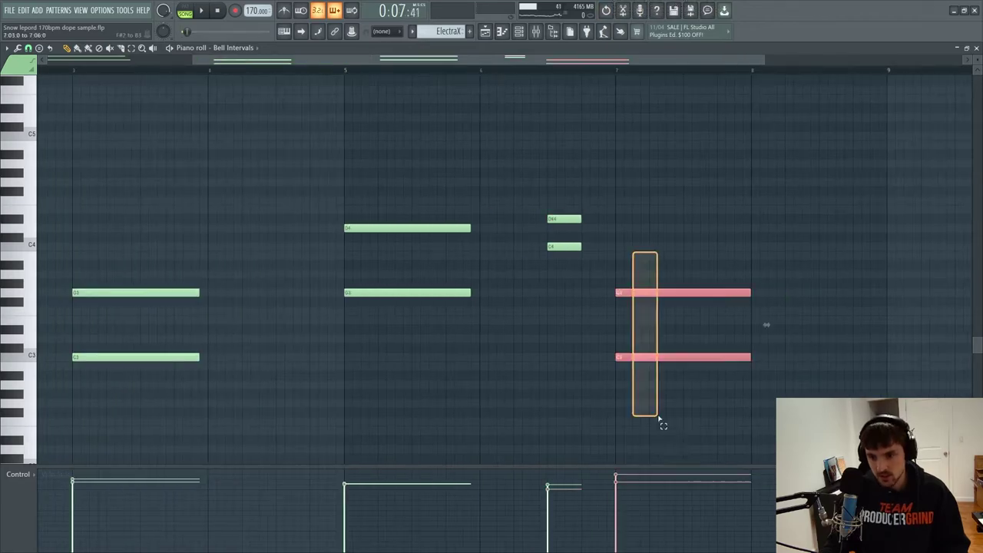
scroll(676, 258, down, 2)
scroll(599, 215, down, 2)
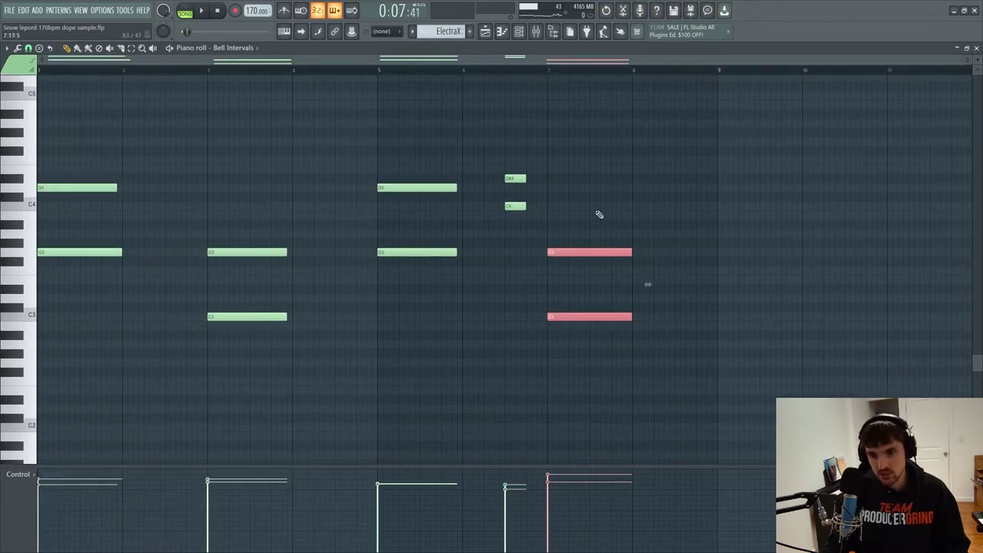
click(495, 34)
scroll(169, 73, up, 3)
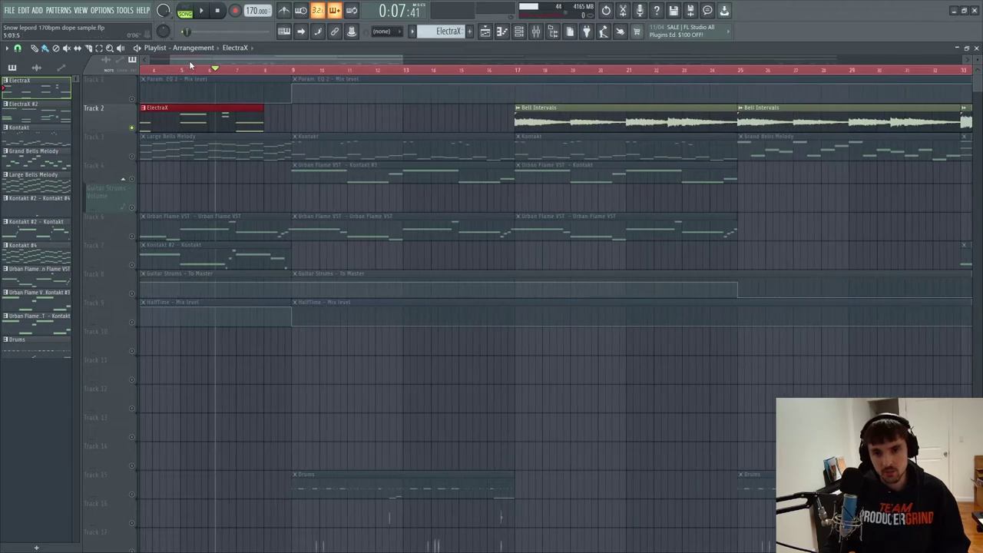
drag(190, 65, 139, 158)
click(132, 156)
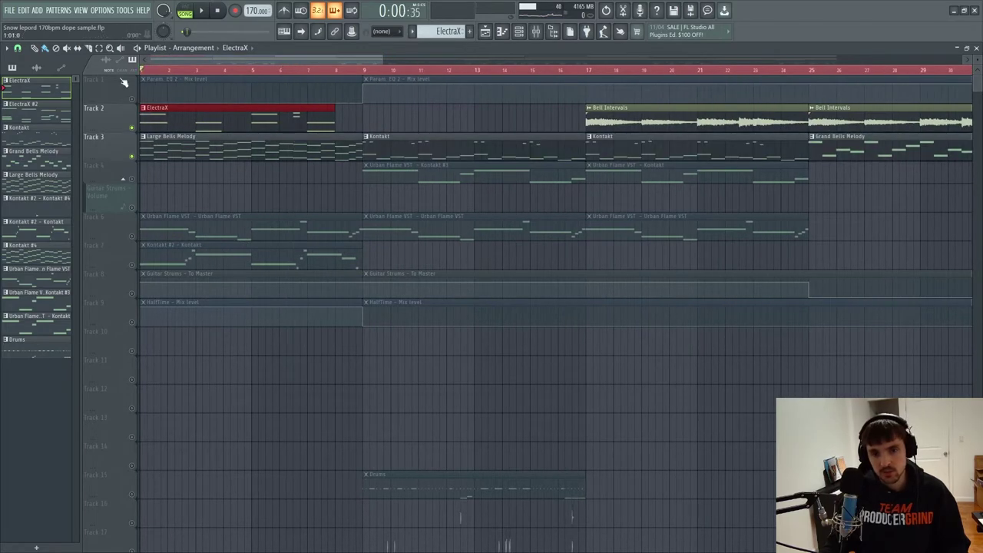
- Play the song while showing the Bell Intervals insert's effects, then stop
key(space)
key(F9)
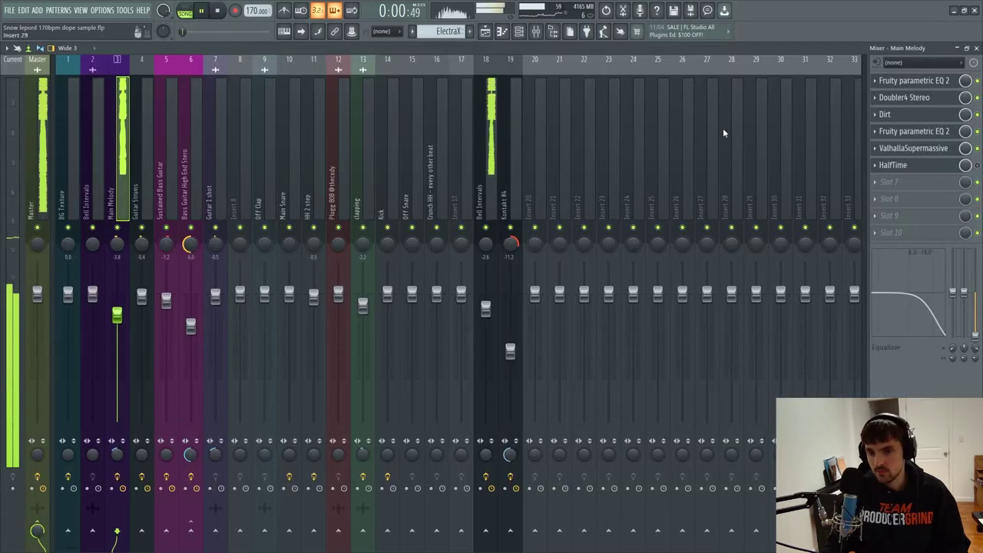
click(479, 134)
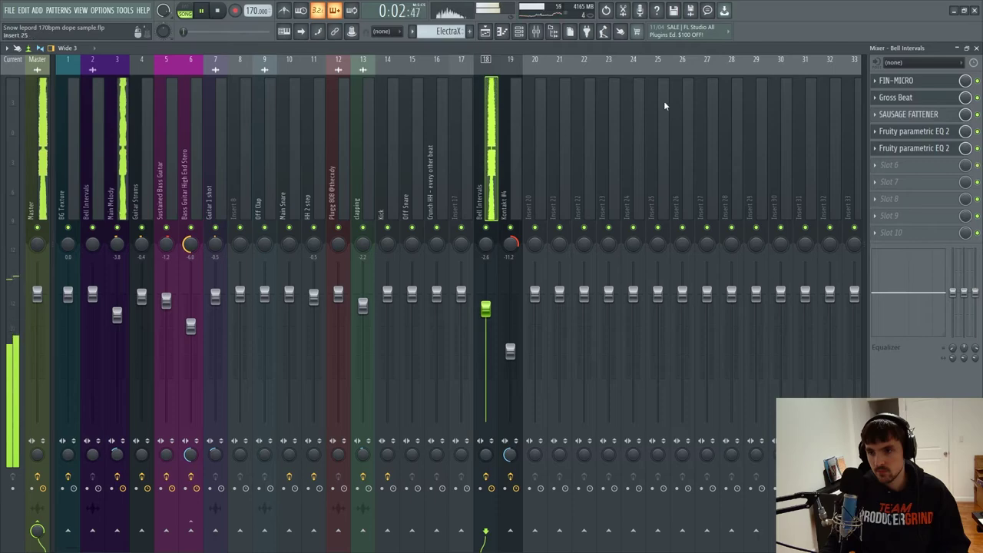
click(489, 38)
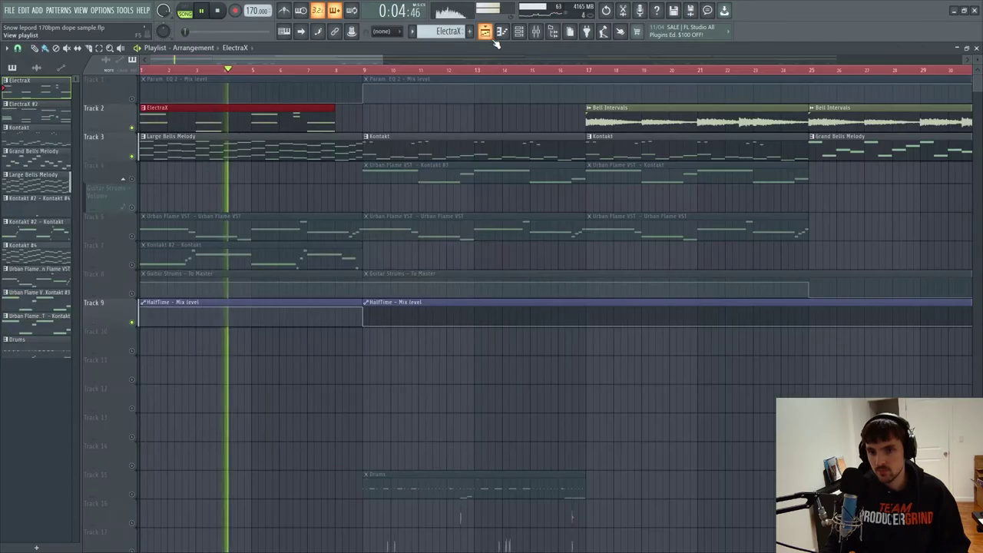
key(space)
- Inspect the parametric EQ, Gross Beat, FIN-MICRO and SAUSAGE FATTENER effects, then play the song
click(535, 31)
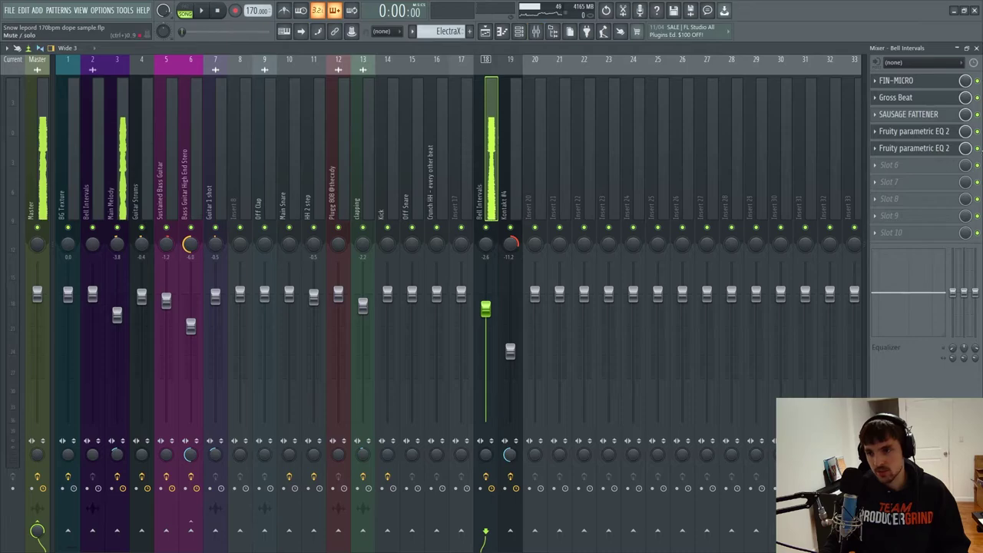
click(929, 148)
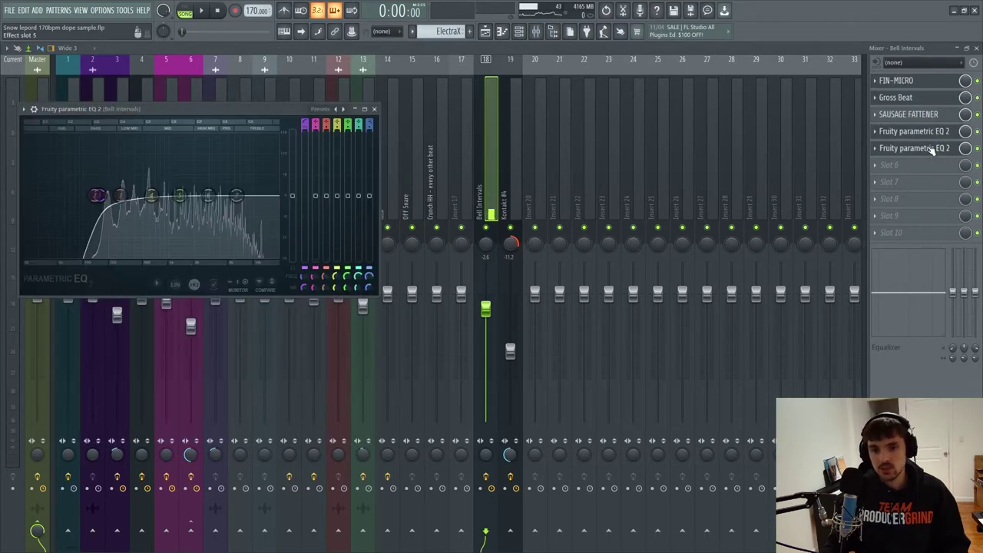
click(897, 98)
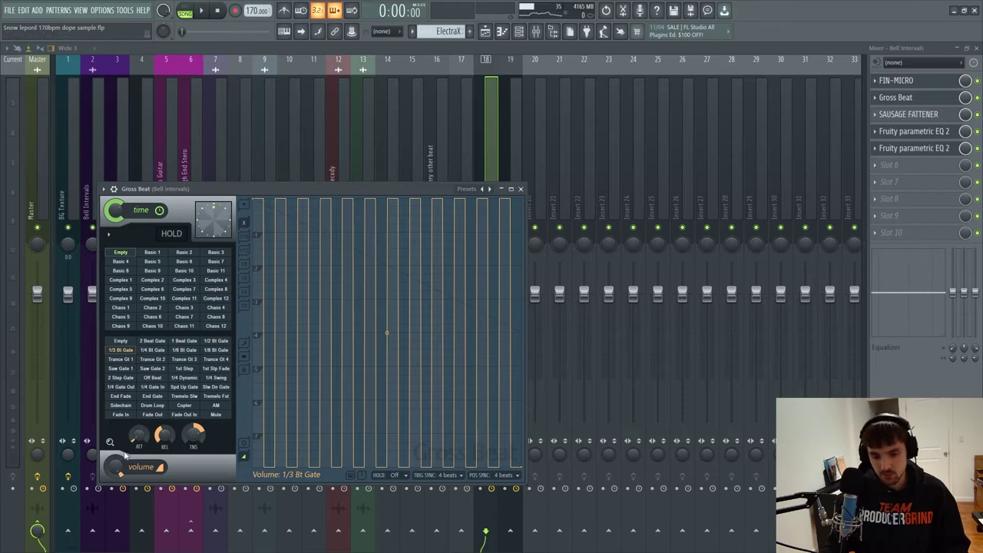
click(896, 80)
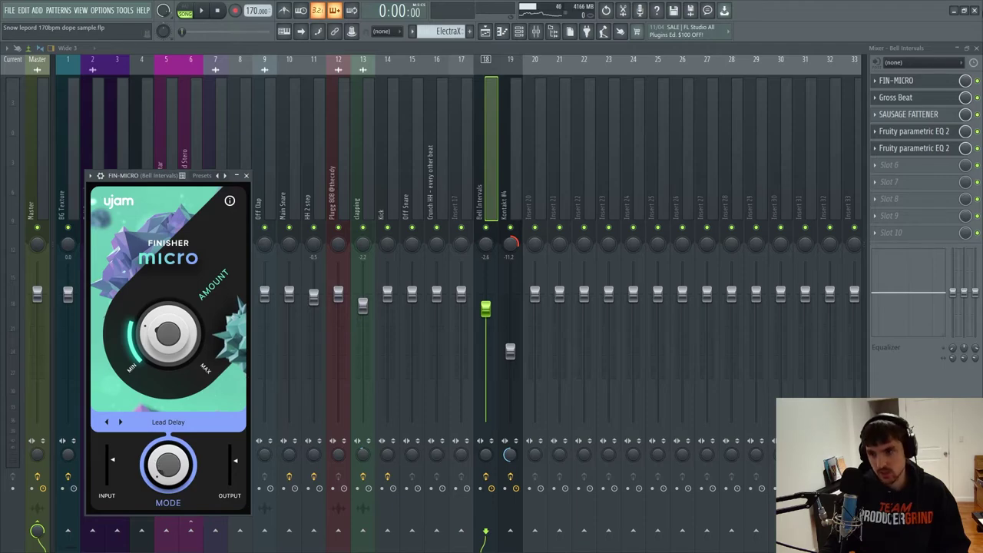
click(908, 115)
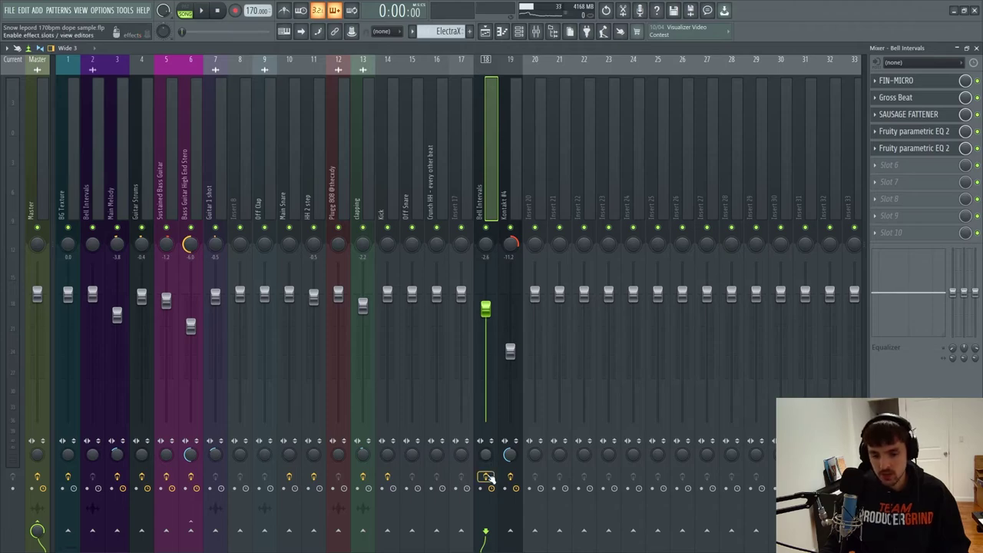
key(space)
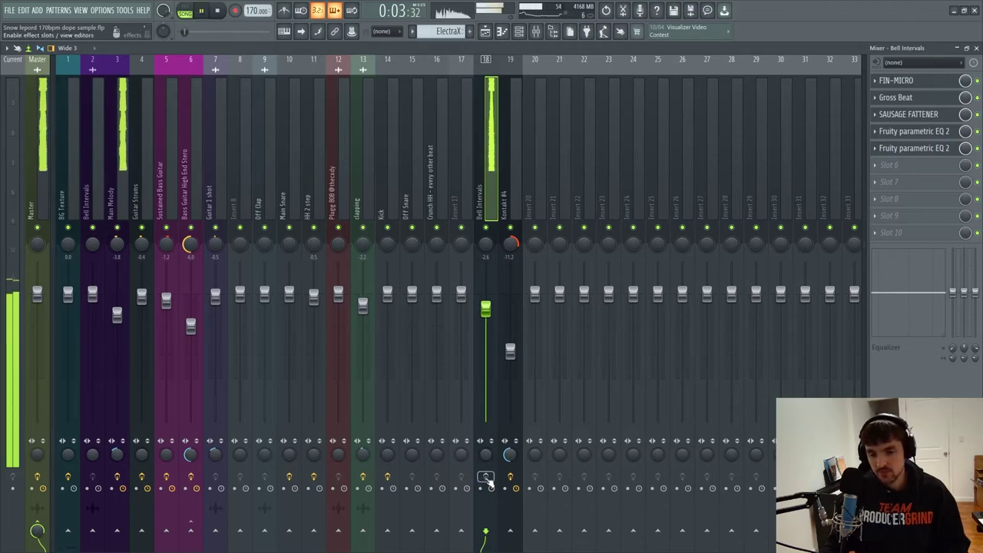
key(space)
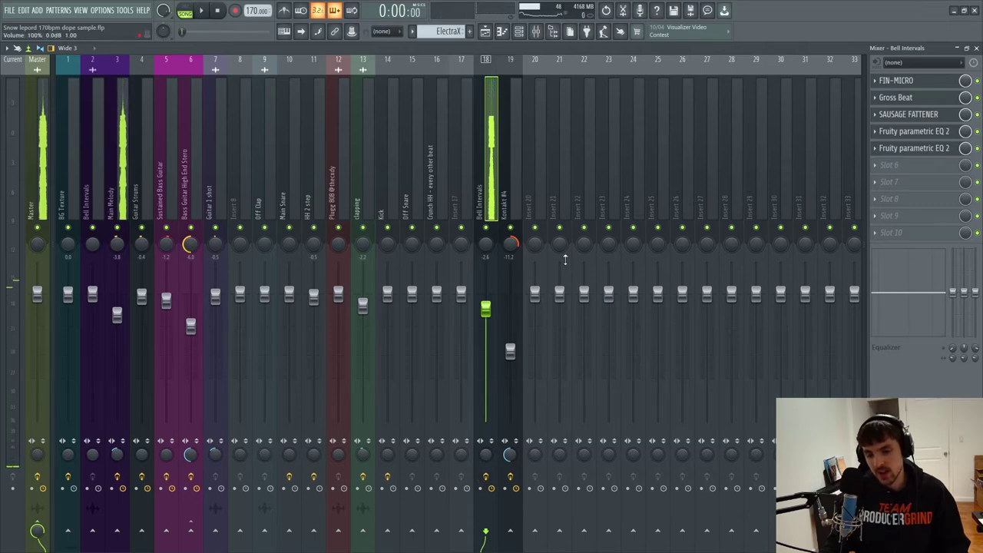
key(space)
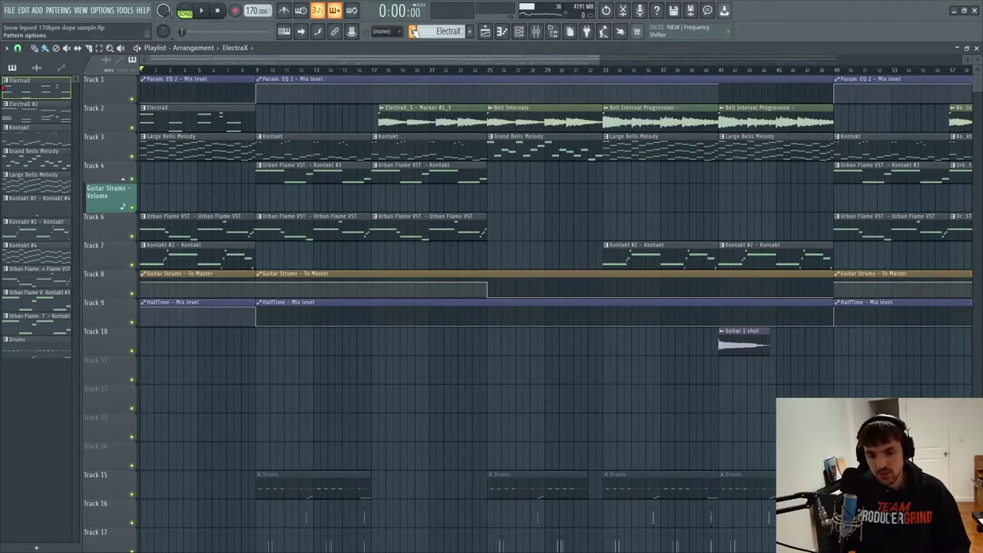
- Open the ElectraX_5 – Marker #1_3 clip on Track 2 and bring up its sample options
click(413, 31)
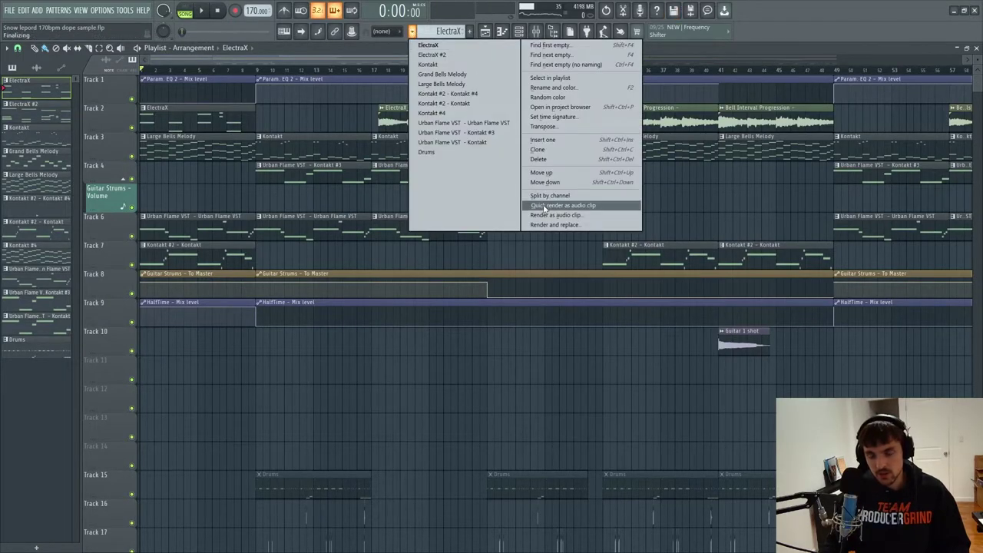
click(362, 115)
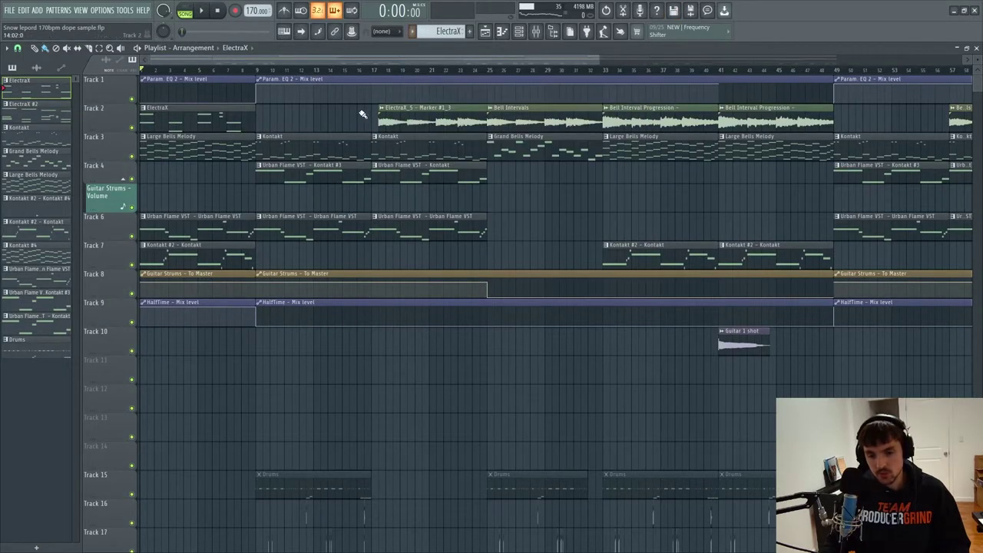
scroll(398, 104, up, 3)
click(371, 109)
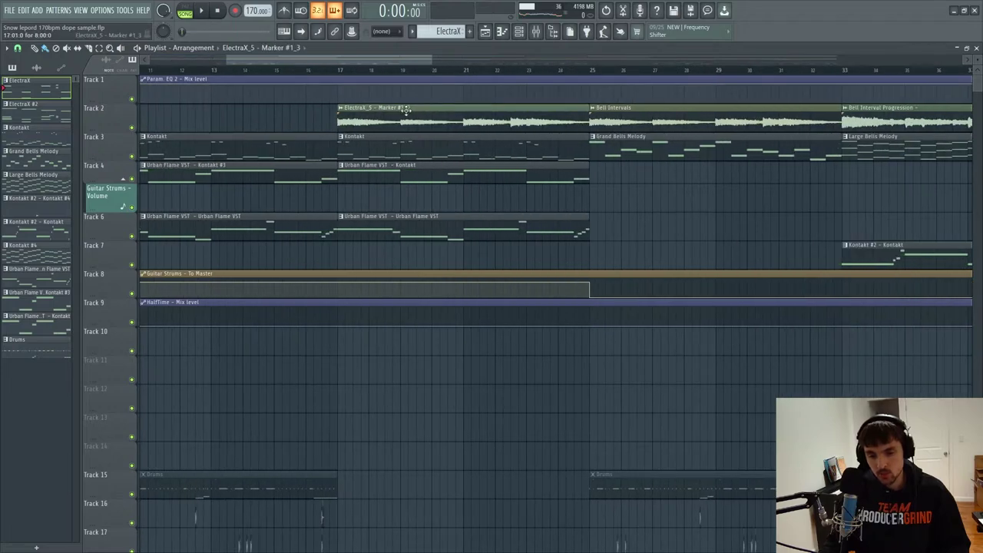
double_click(348, 110)
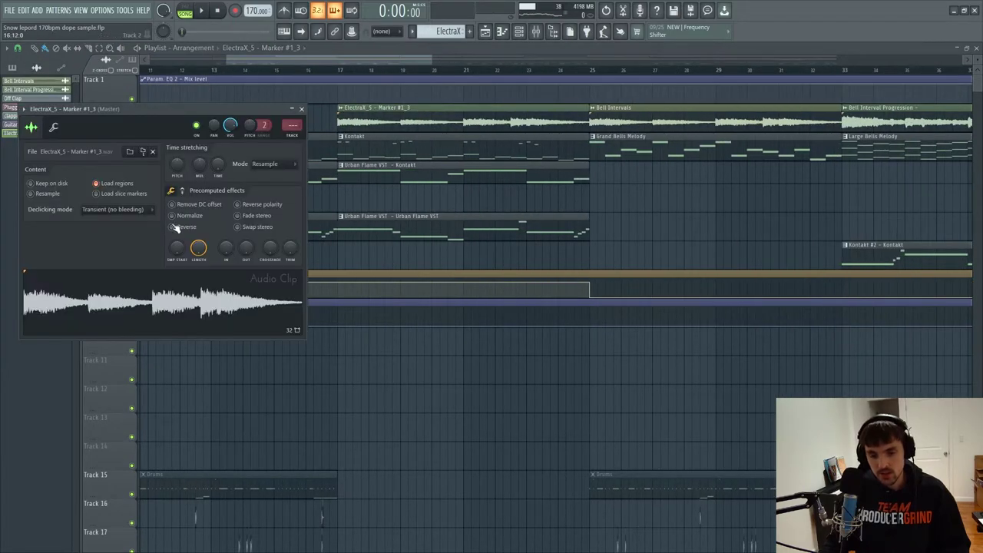
right_click(170, 291)
- Resample ElectraX_5 to 20000 Hz in Edison's sample properties, then return to the Playlist
click(210, 342)
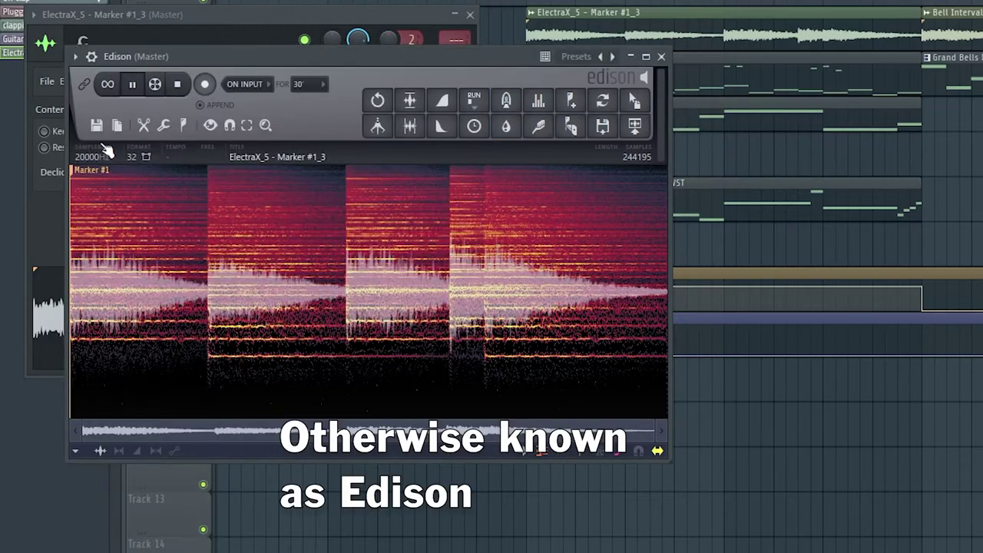
click(100, 159)
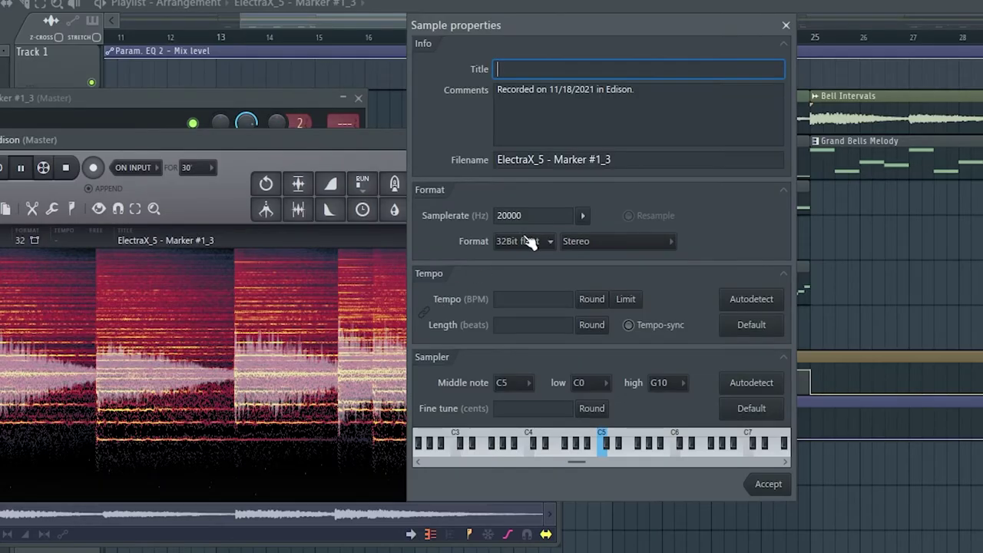
drag(539, 215, 510, 212)
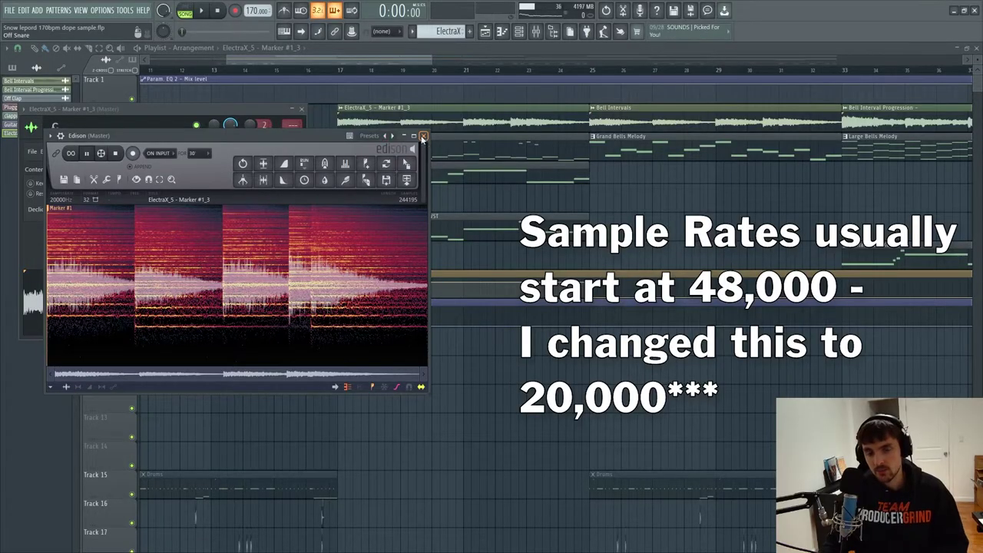
click(485, 31)
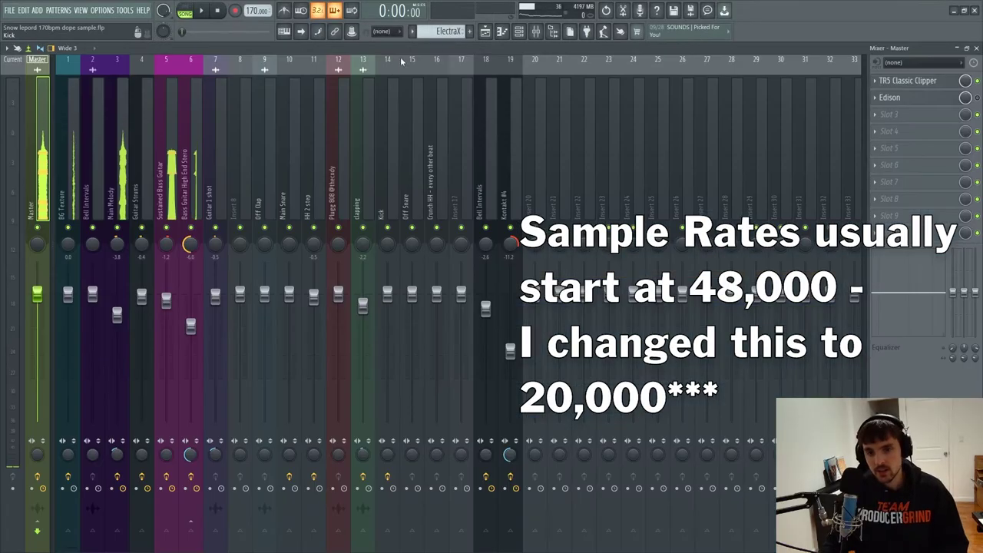
click(485, 34)
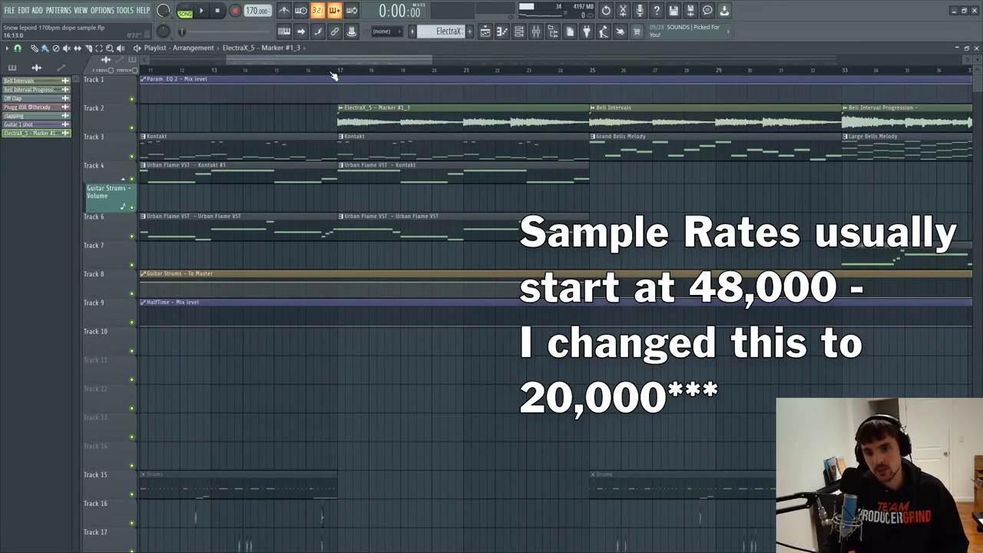
- Compare playback with and without the ElectraX clip at bars 1–5, then delete it
scroll(343, 72, down, 6)
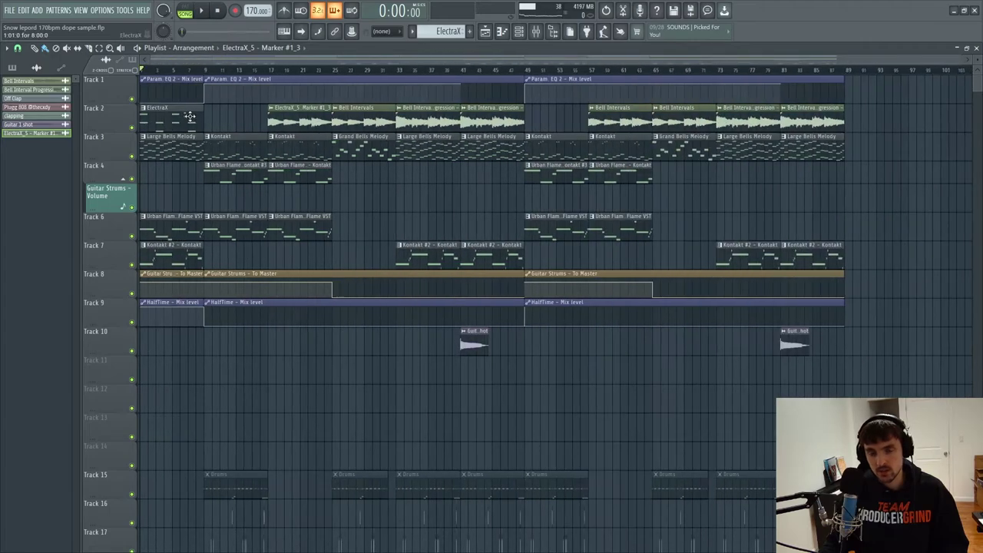
right_click(164, 120)
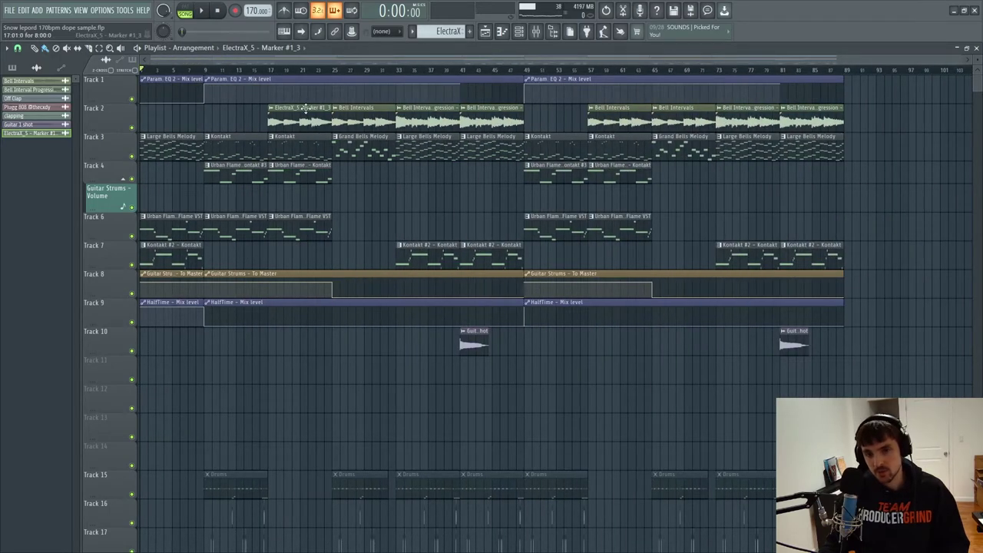
key(ctrl+z)
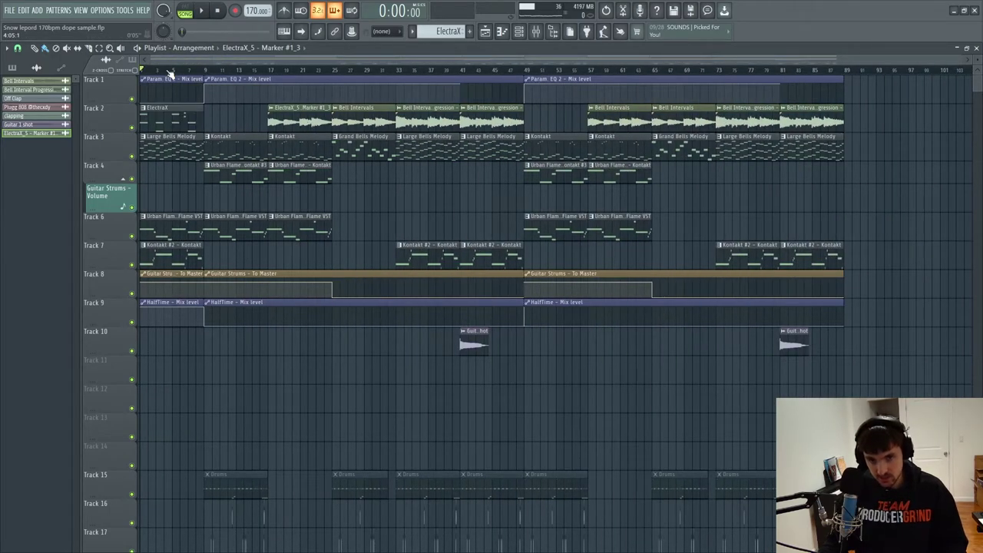
key(space)
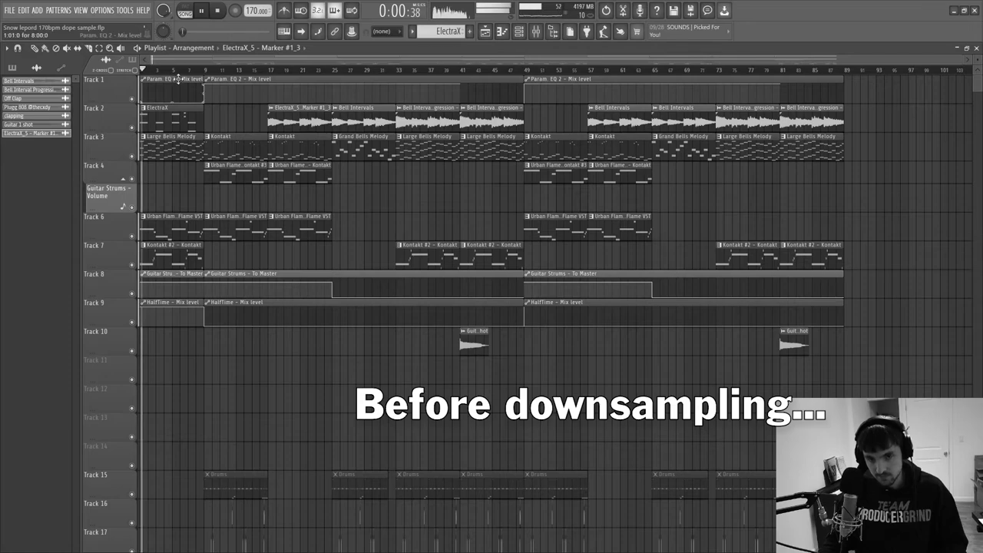
key(space)
right_click(198, 122)
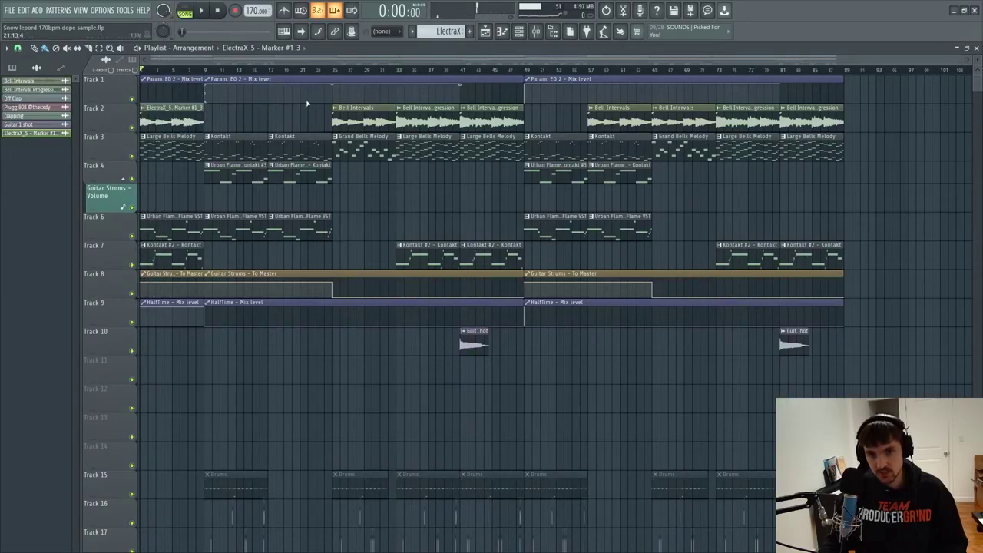
key(space)
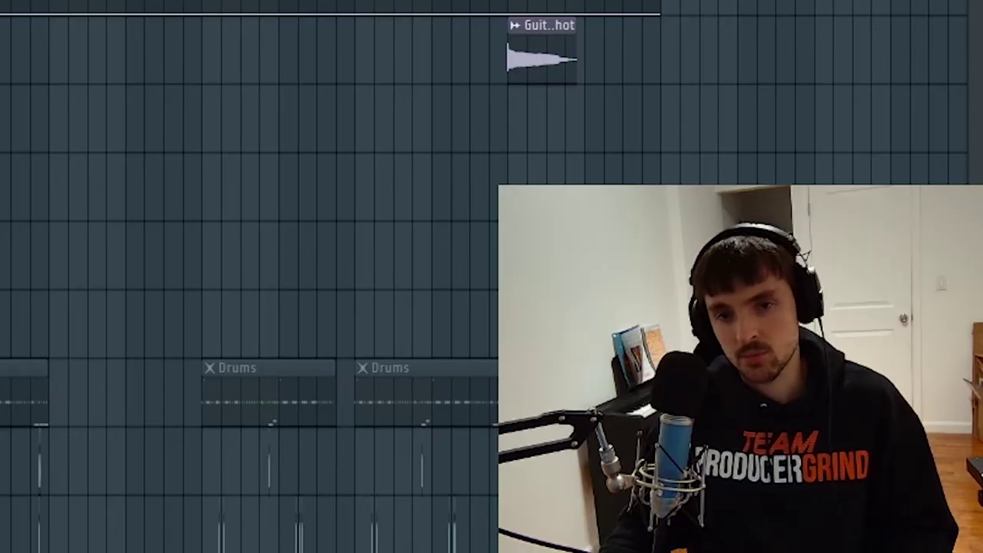
click(363, 108)
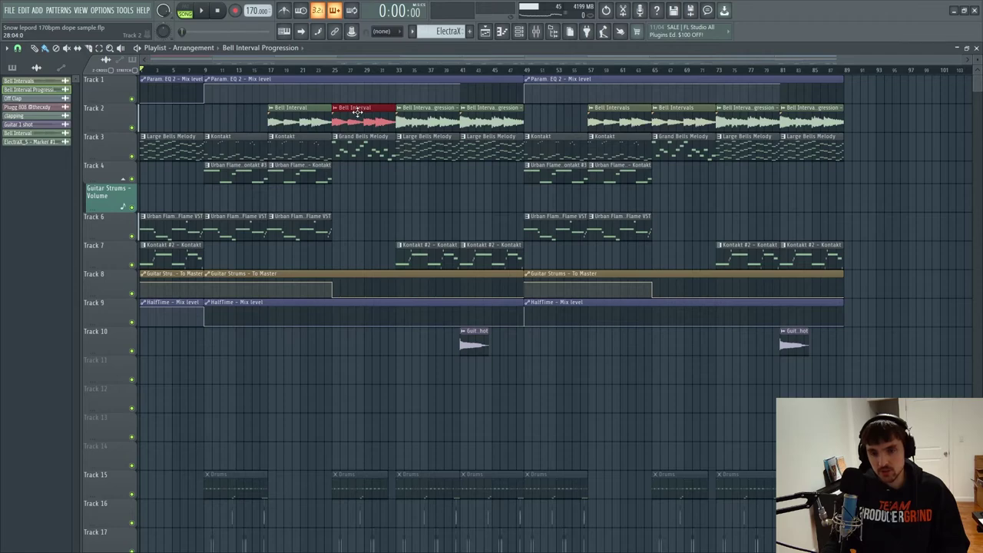
- Open the Large Bells Melody notes and select its chord octaves, lowest to top
scroll(357, 112, up, 3)
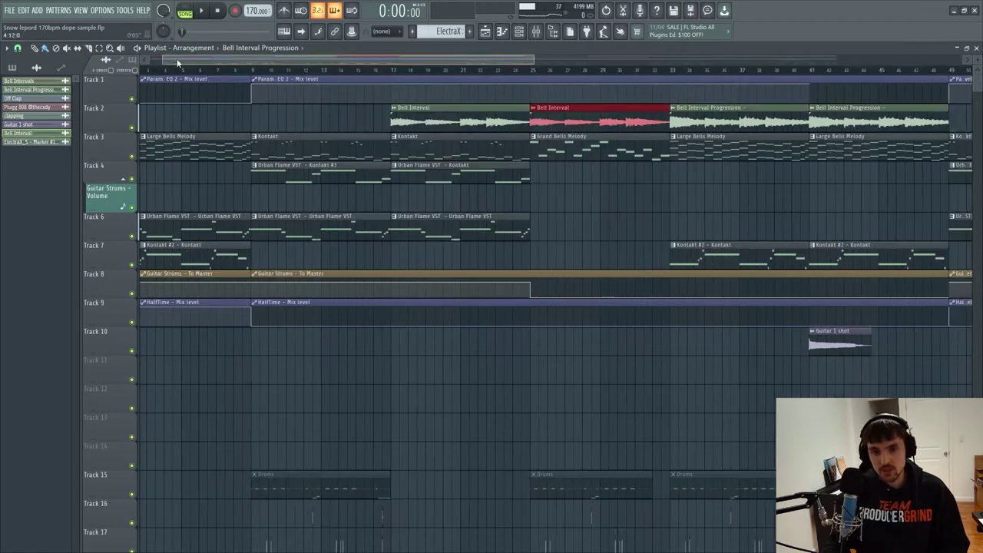
double_click(231, 153)
scroll(235, 160, up, 3)
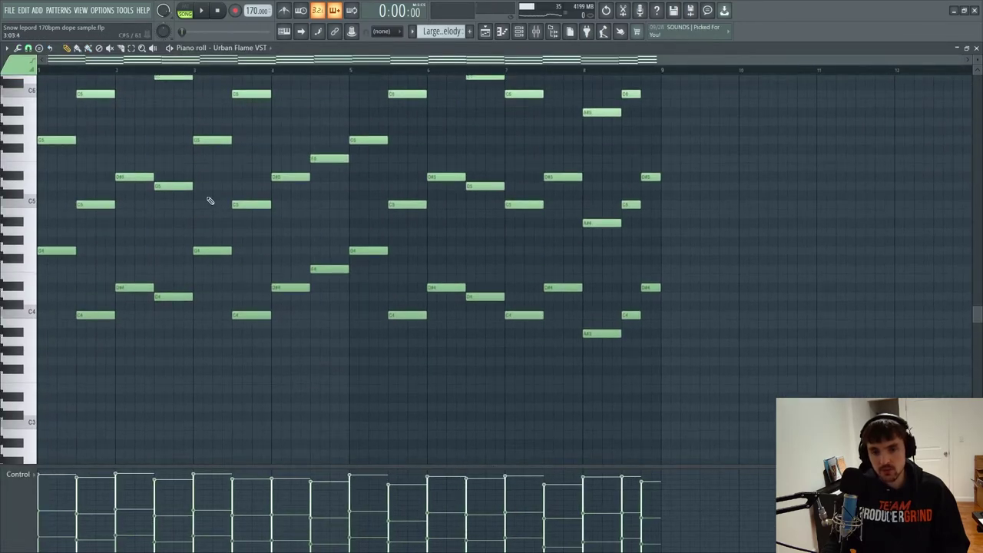
drag(6, 337, 7, 169)
scroll(476, 215, up, 3)
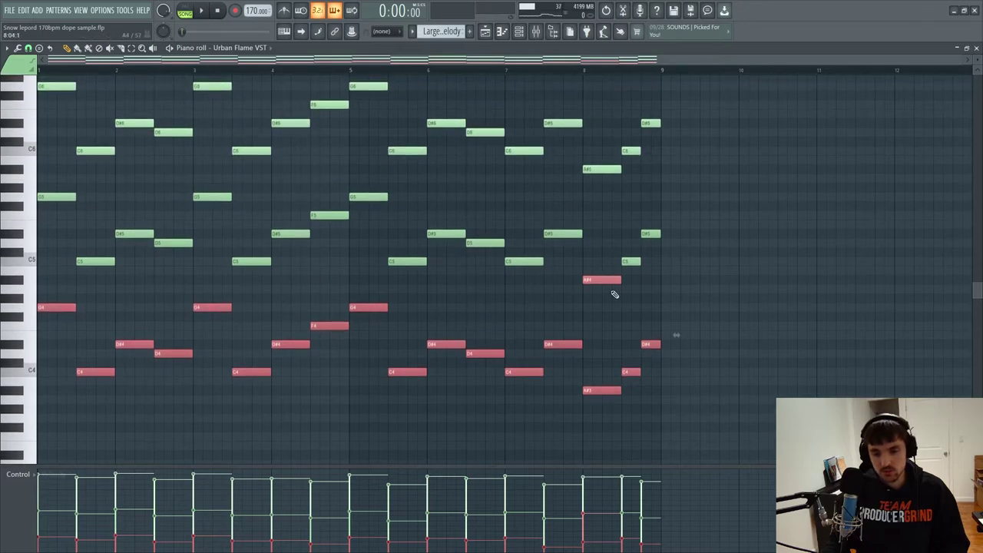
drag(682, 285, 37, 154)
scroll(37, 153, up, 2)
drag(647, 274, 4, 127)
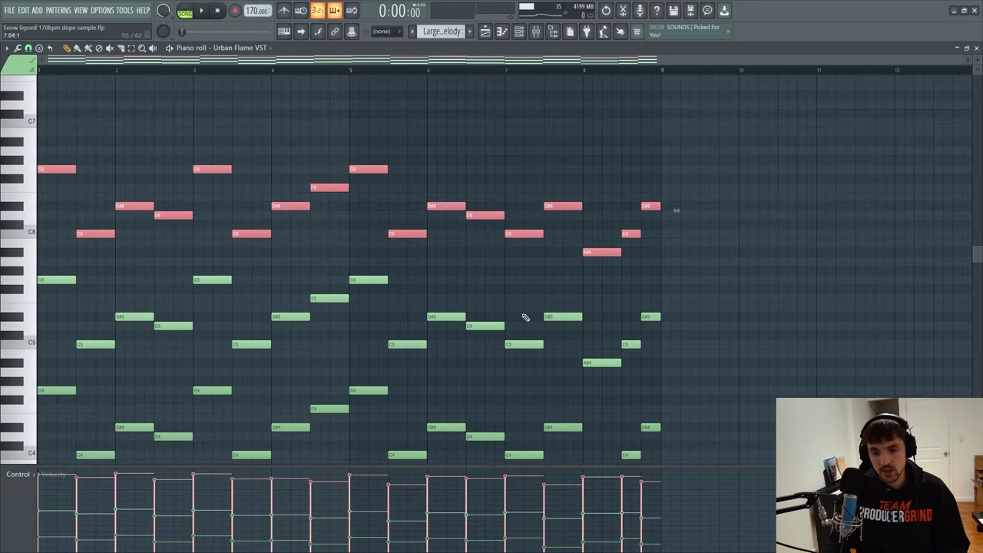
drag(706, 265, 39, 82)
- Switch the piano roll to the Xpand!2 channel's melody
click(29, 190)
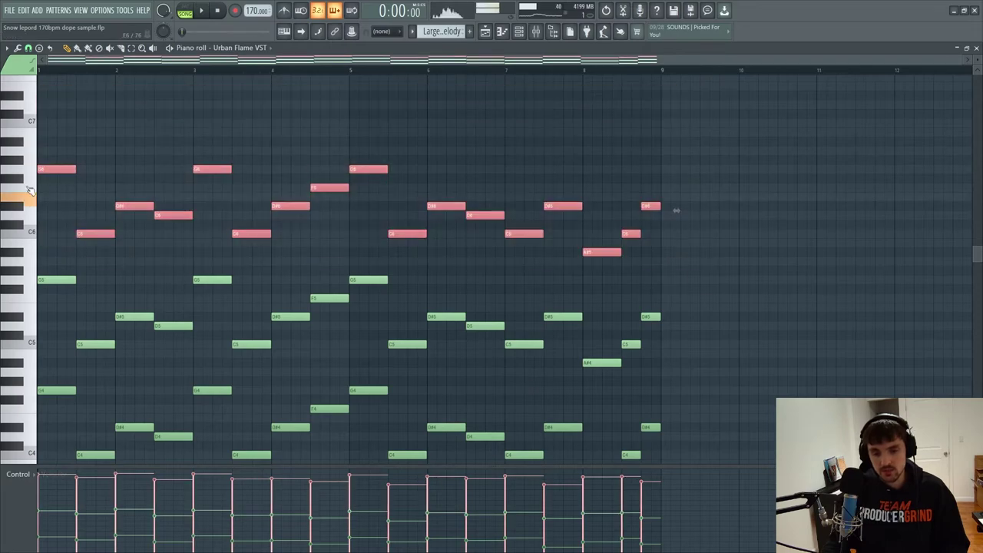
click(501, 31)
click(239, 149)
- Select all notes and play the current pattern on its own
scroll(568, 313, down, 1)
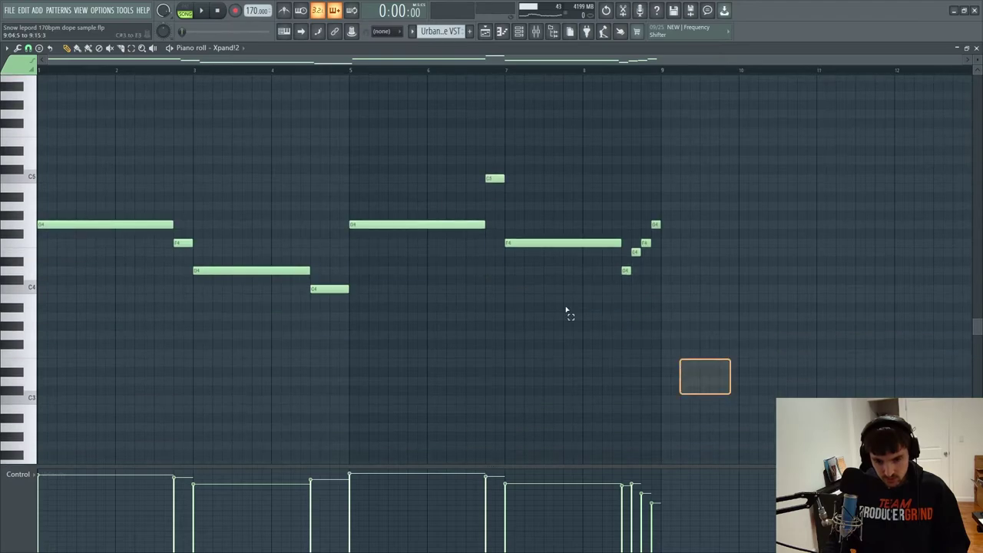
scroll(568, 313, up, 5)
key(ctrl+a)
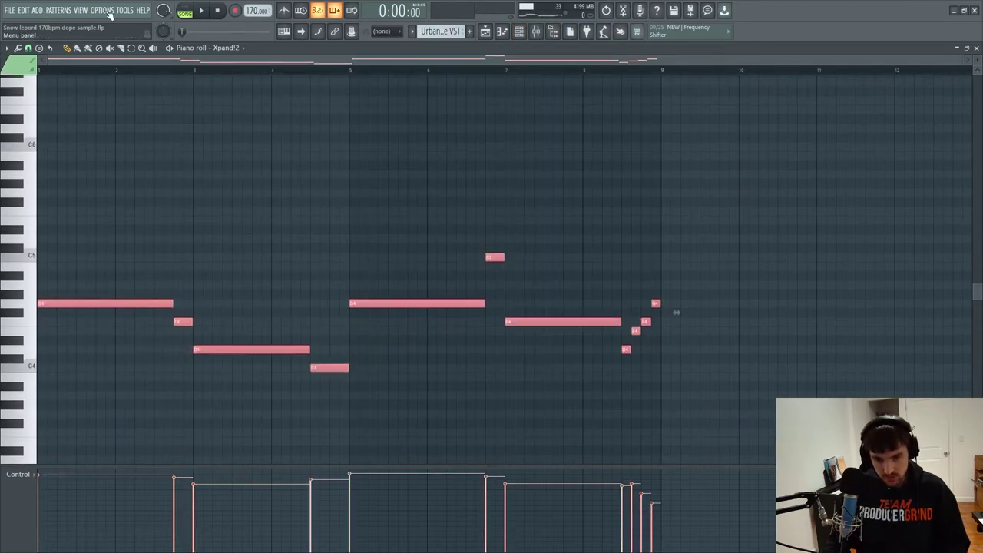
click(178, 12)
key(space)
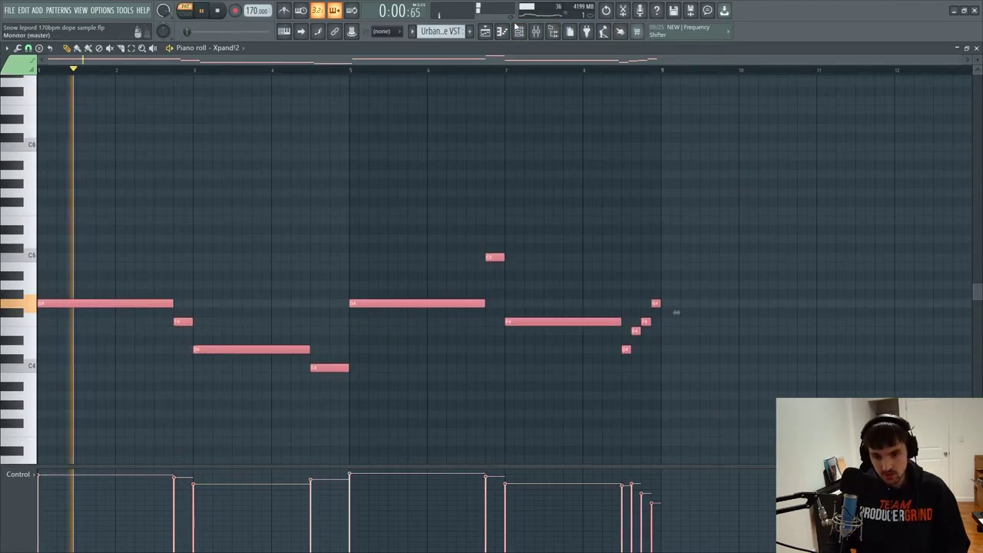
- Show the BG Texture insert's two Fruity parametric EQ 2 curves in the mixer
click(535, 31)
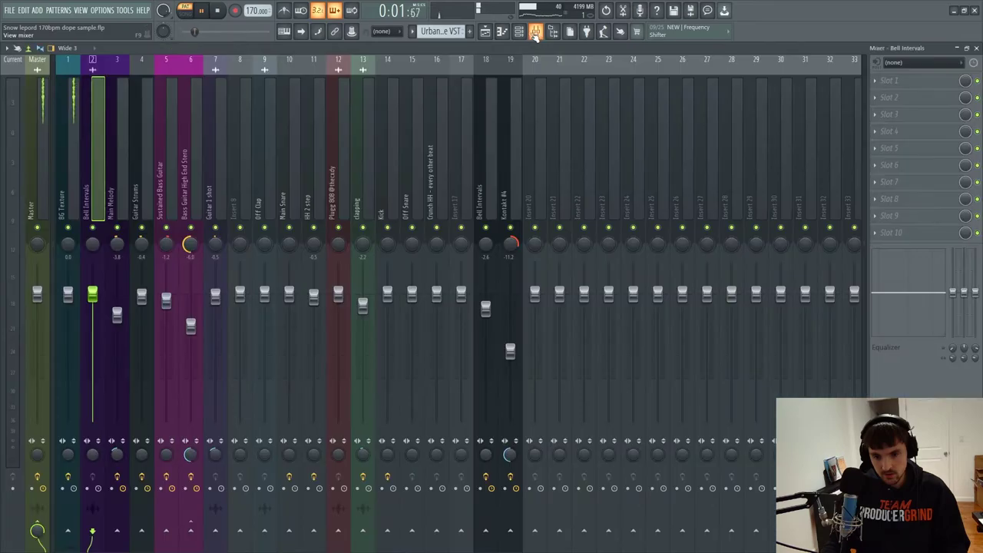
click(74, 155)
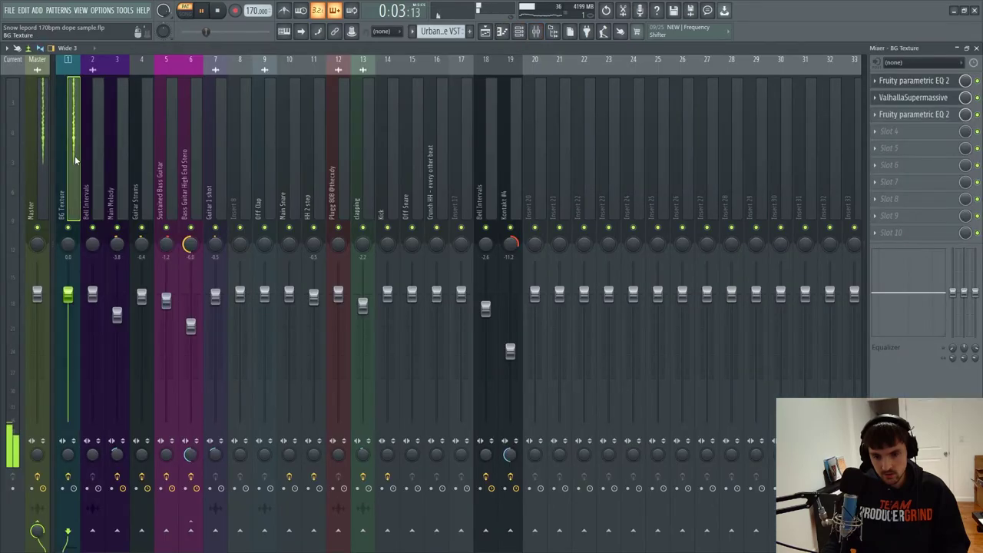
click(926, 85)
click(921, 114)
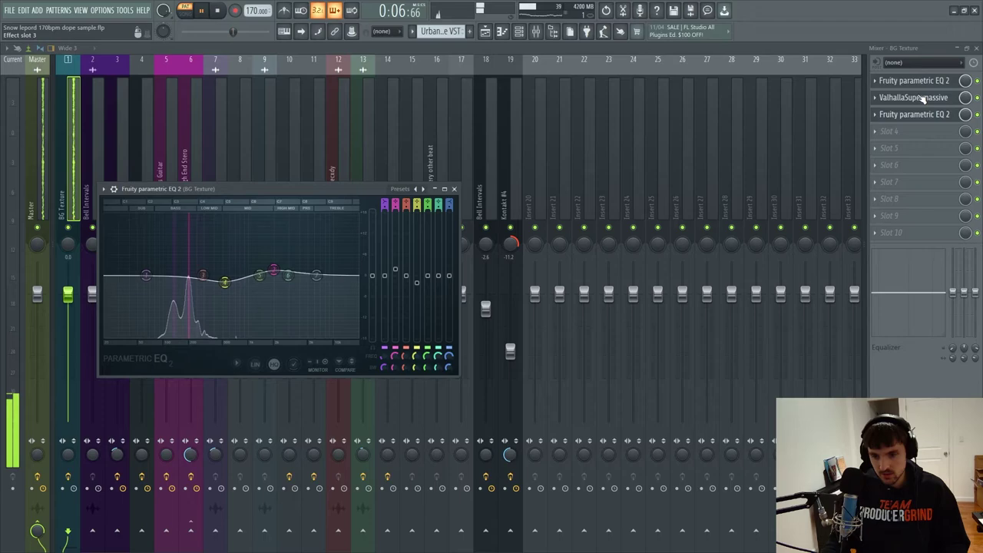
click(913, 80)
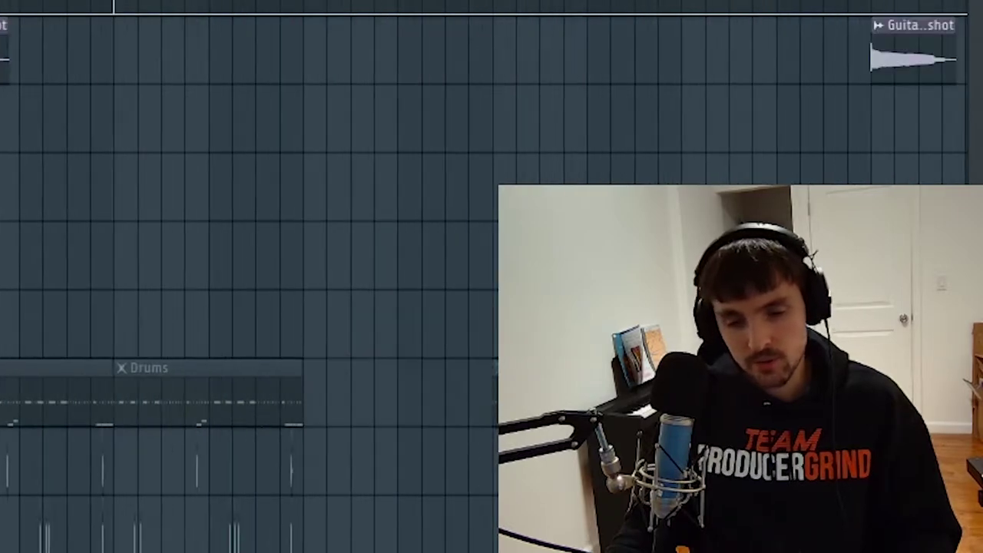
scroll(246, 231, down, 3)
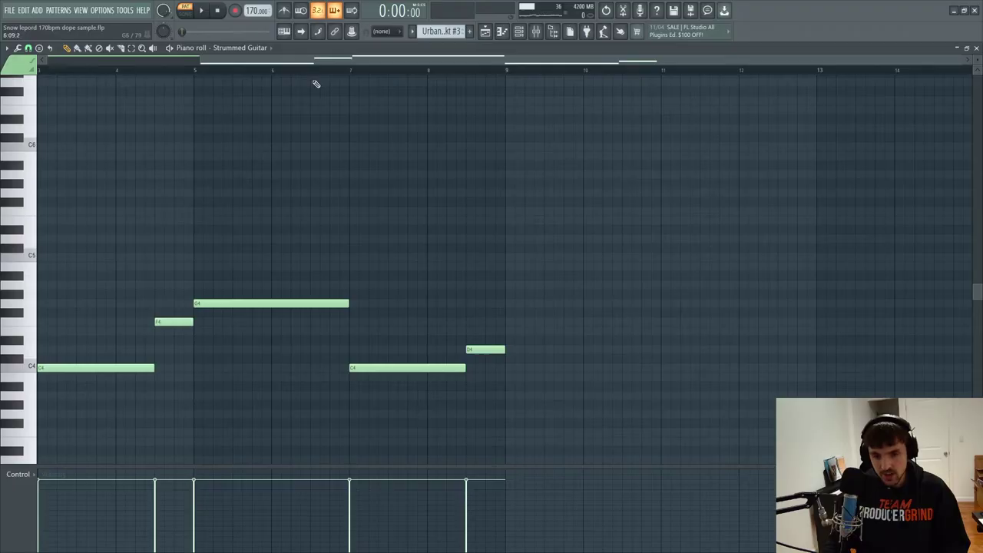
- Play the strummed guitar pattern and open its Kontakt instrument, then stop
scroll(314, 83, left, 2)
click(205, 10)
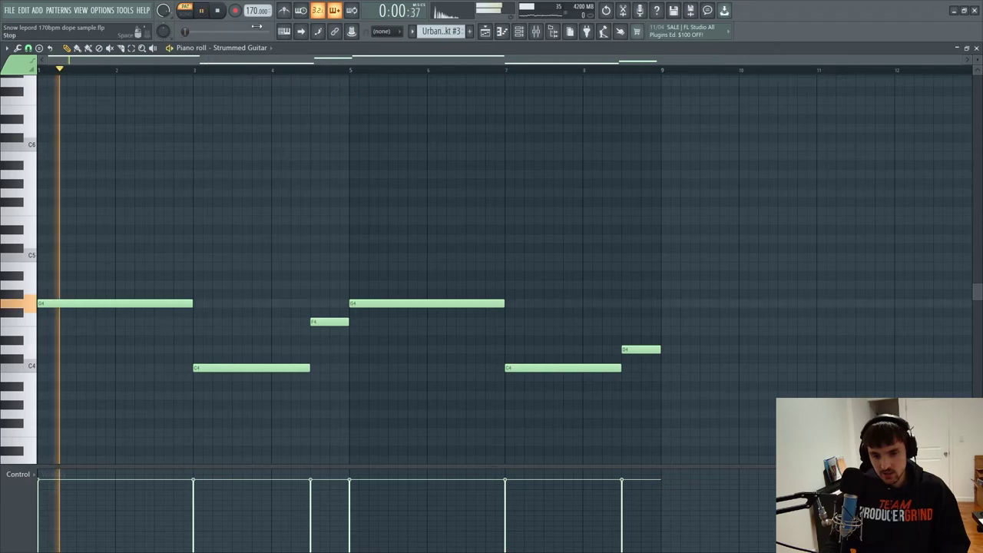
click(519, 32)
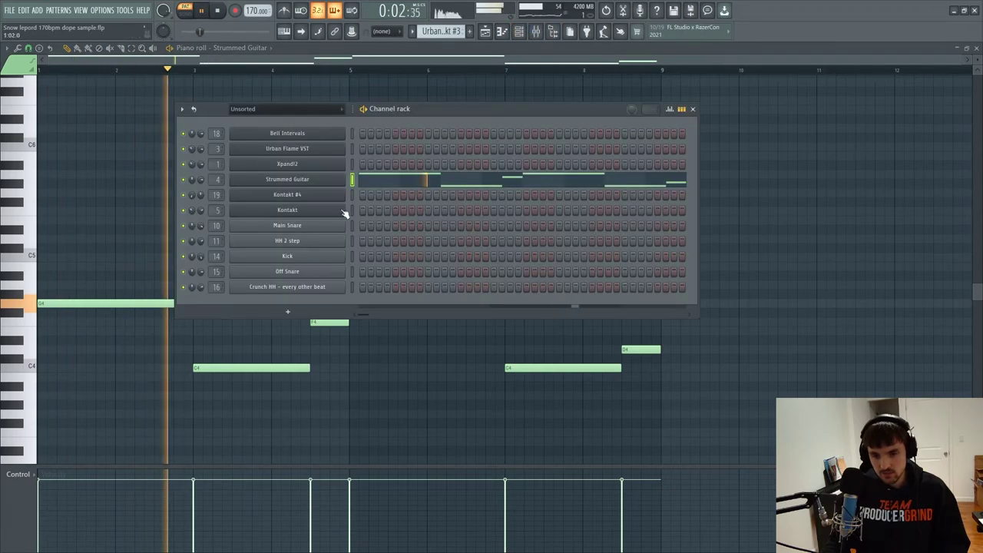
click(301, 182)
key(space)
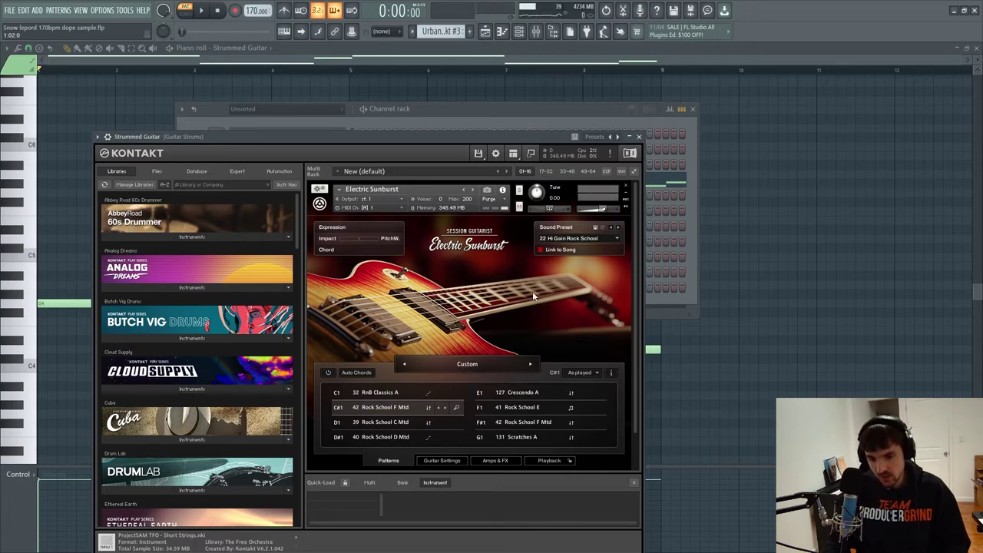
- Open the Strummed Guitar piano roll, then show the Guitar Strums mixer insert while playing
click(590, 121)
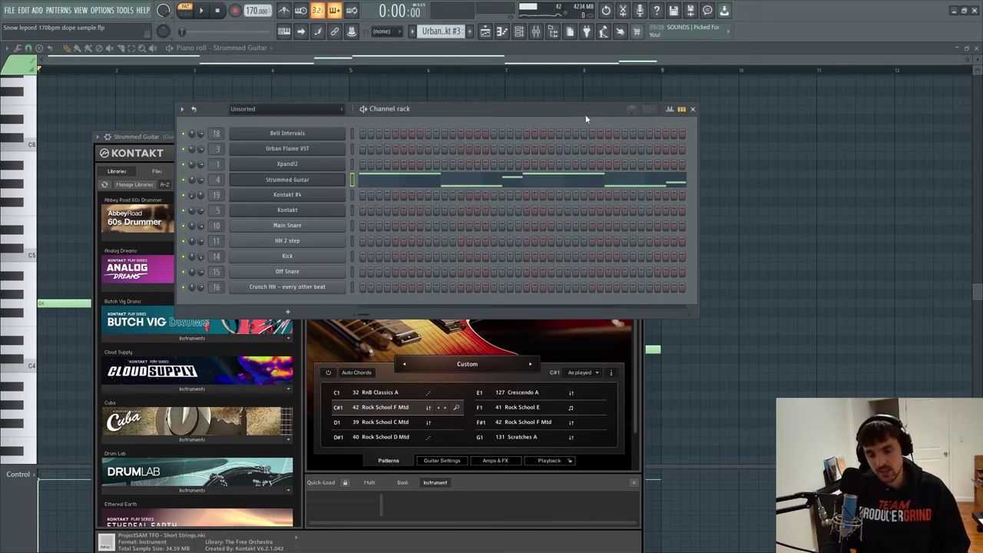
click(380, 184)
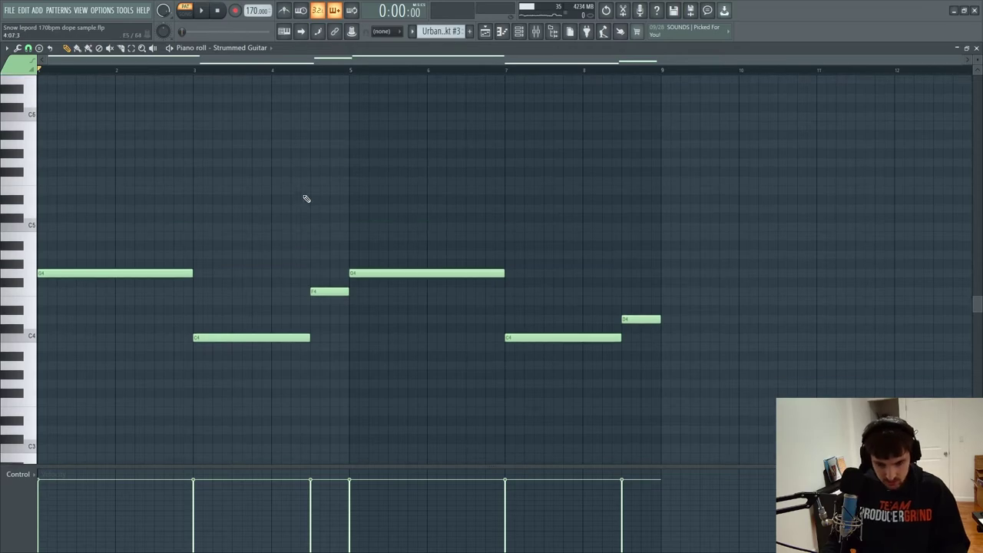
click(518, 31)
key(F9)
key(space)
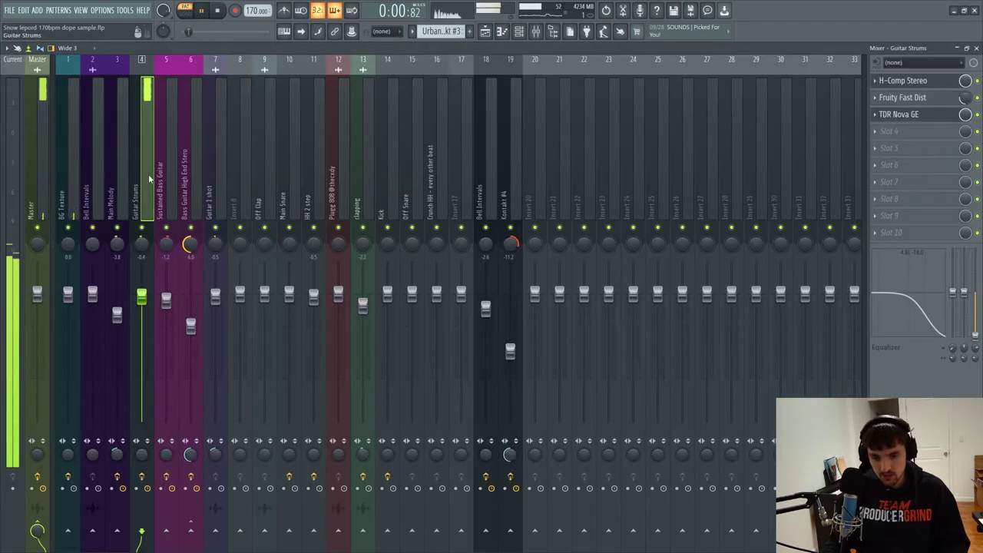
- Review Guitar Strums' H-Comp, Fast Dist and 2.6 kHz low-pass Nova EQ during playback
click(902, 81)
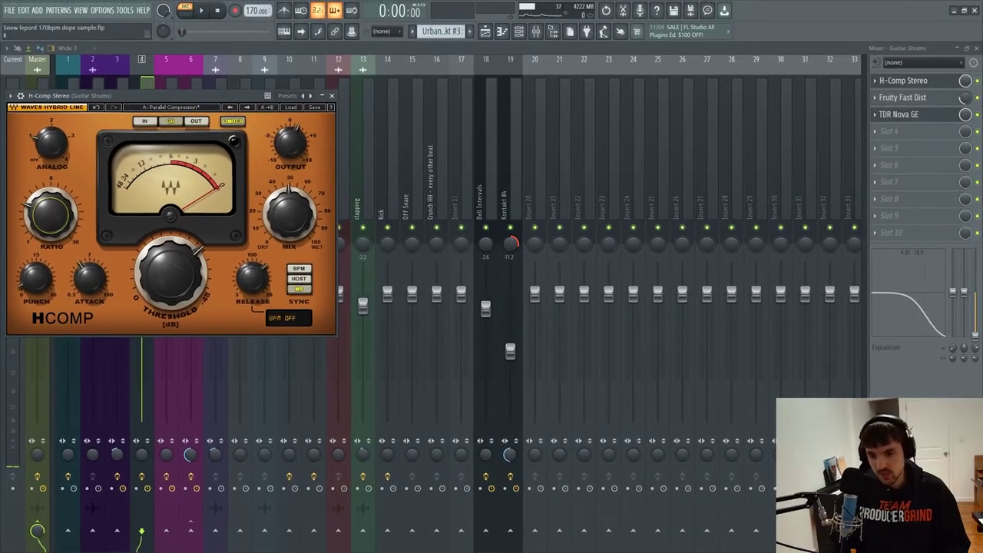
click(955, 100)
click(929, 97)
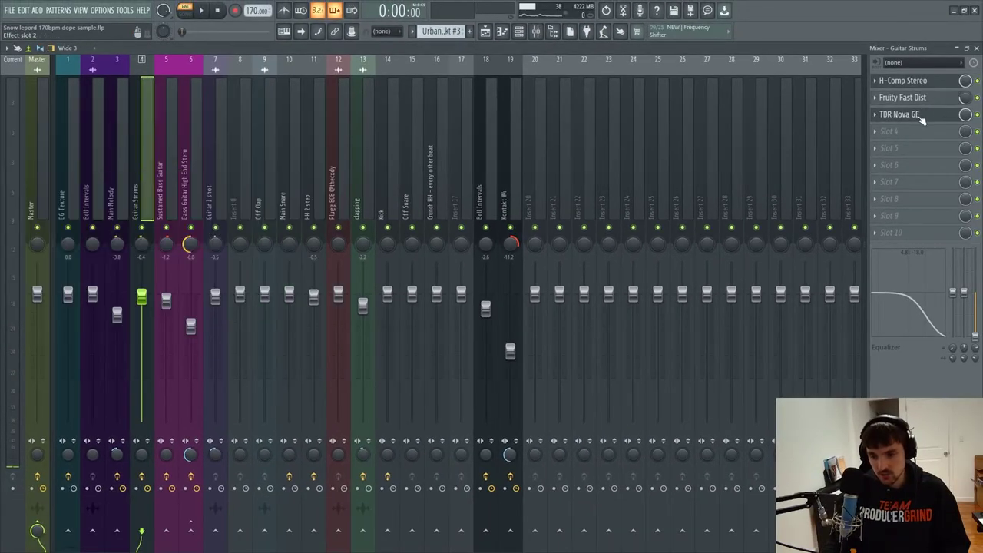
click(912, 115)
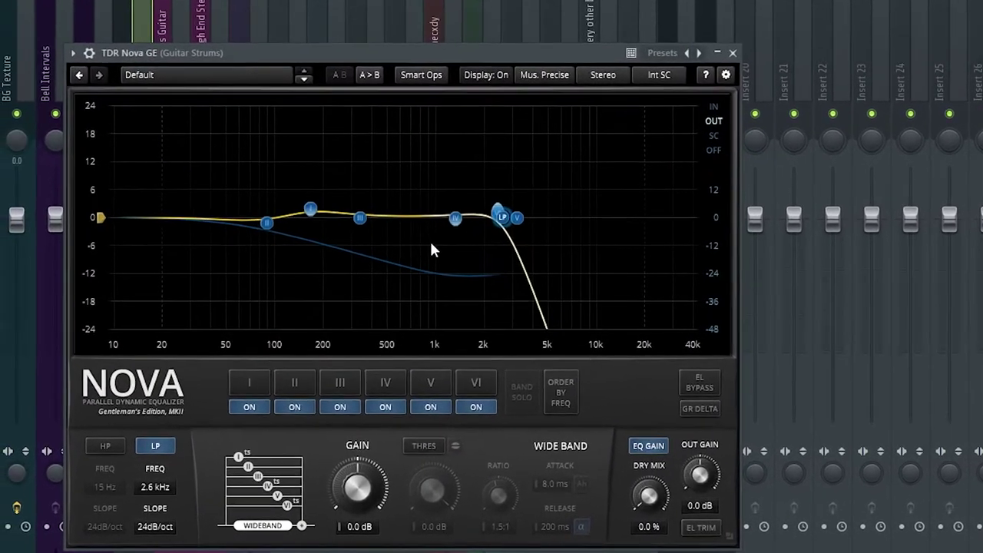
key(space)
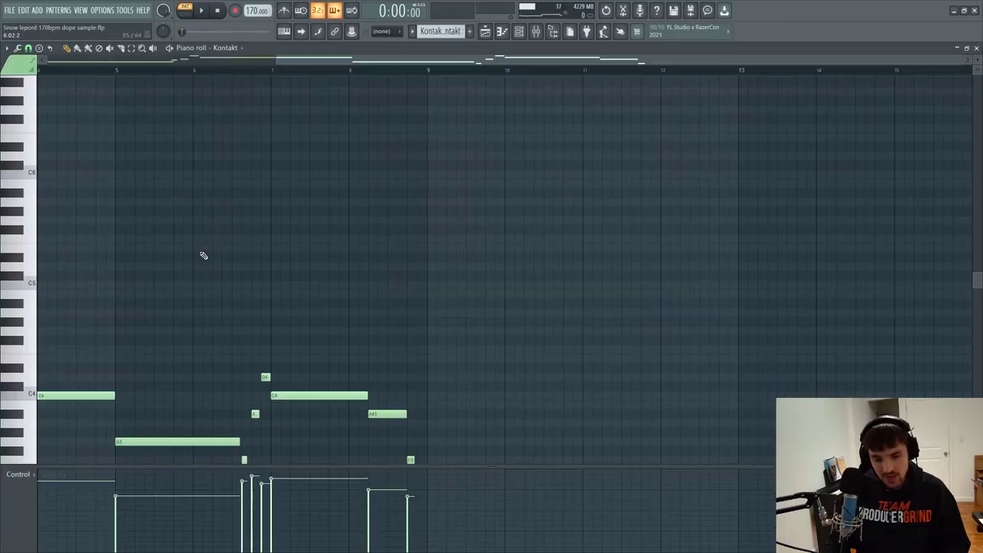
- Open the Kontakt bass from the Channel rack, play it, and view its Sustained Bass Guitar insert
scroll(307, 194, down, 5)
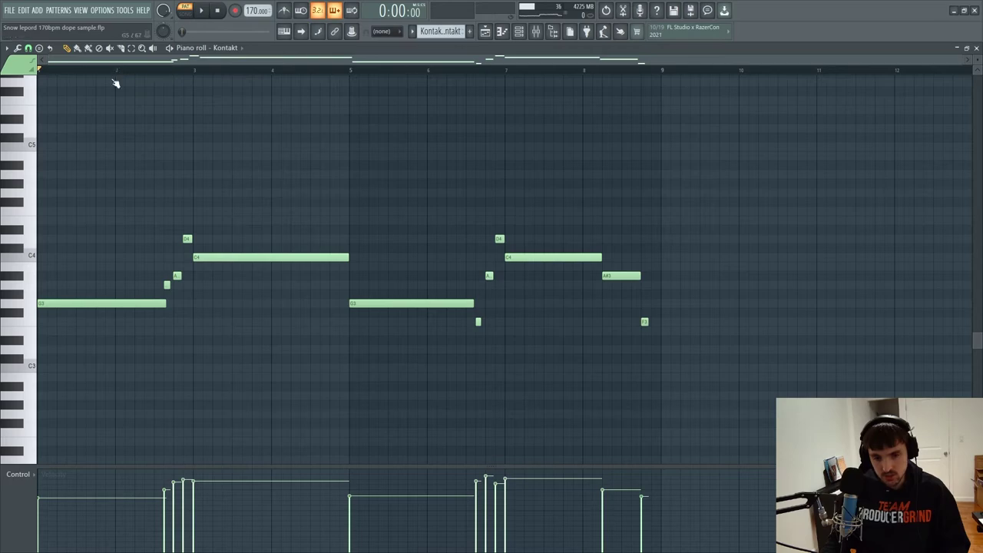
key(F6)
click(331, 211)
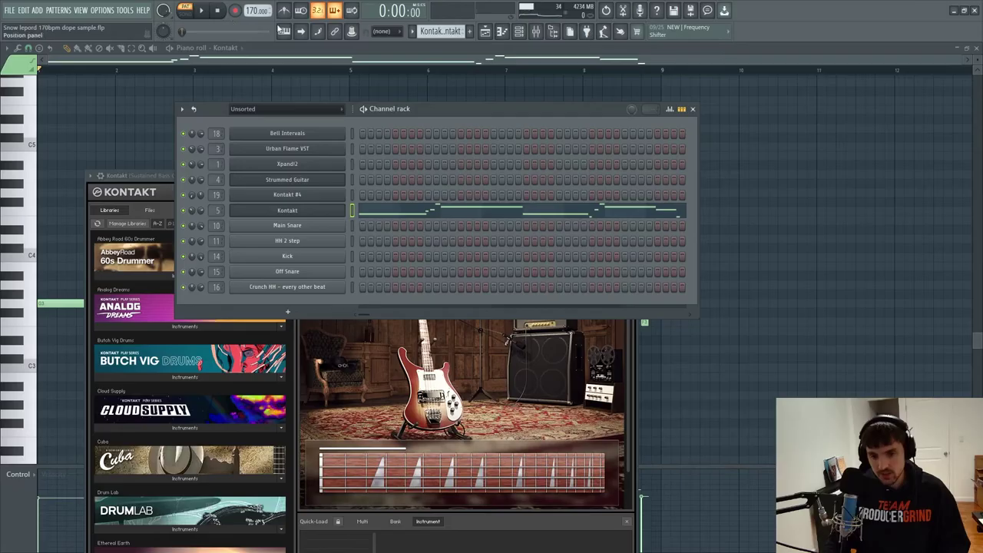
key(space)
click(536, 31)
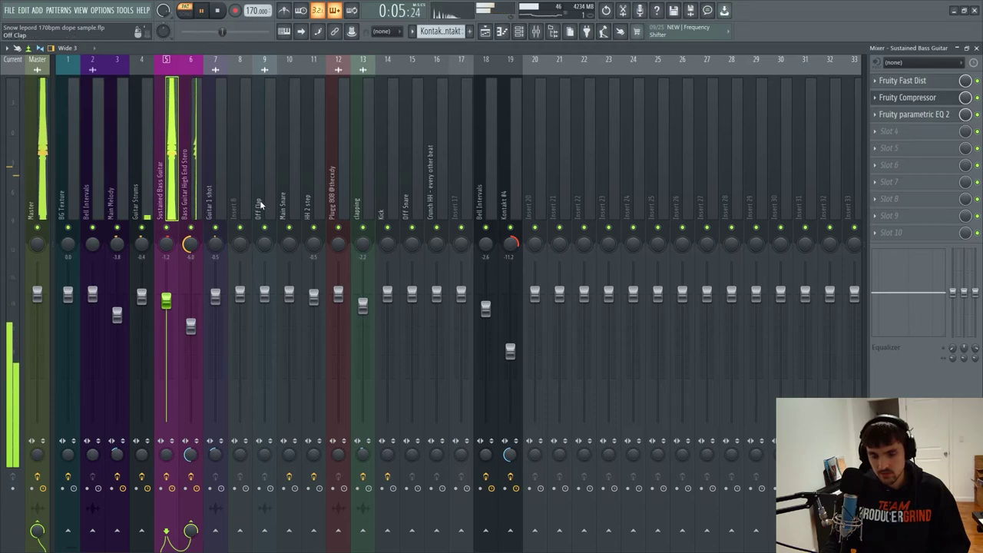
- Stop playback and check the Sustained Bass Guitar's parametric EQ 2, then close it
key(space)
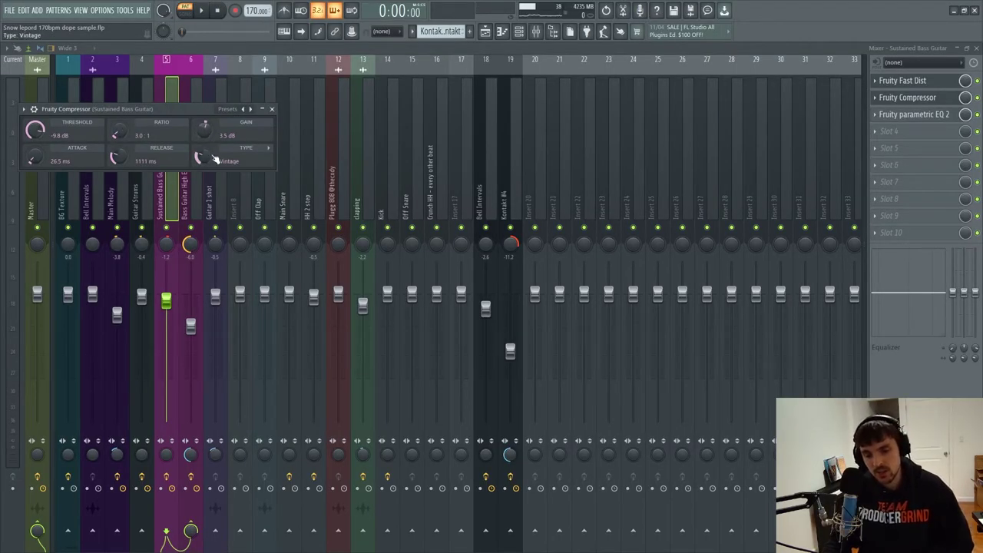
click(917, 114)
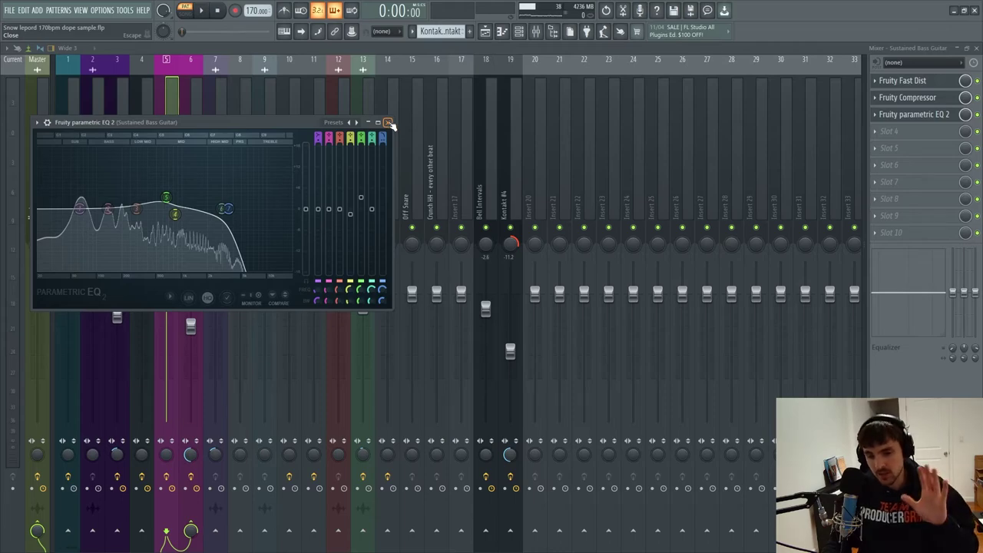
click(387, 122)
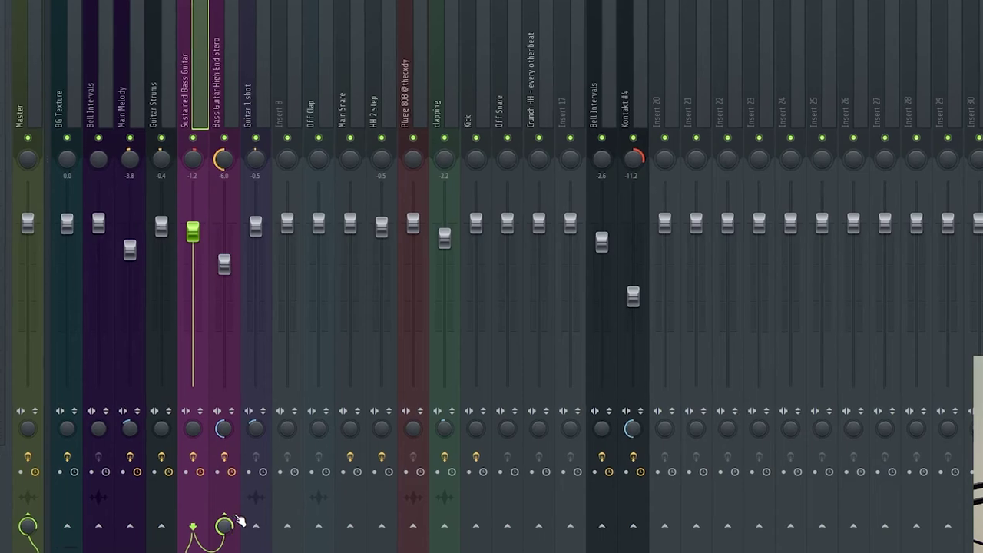
- Check the Bass Guitar High End Stereo Nova EQ's 500 Hz high-pass, then return to the Playlist
click(223, 100)
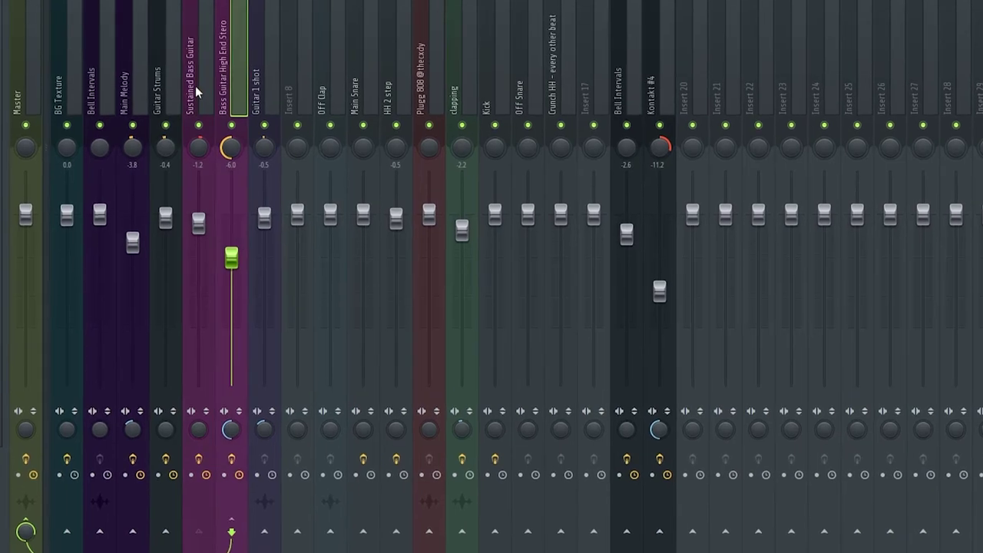
click(207, 287)
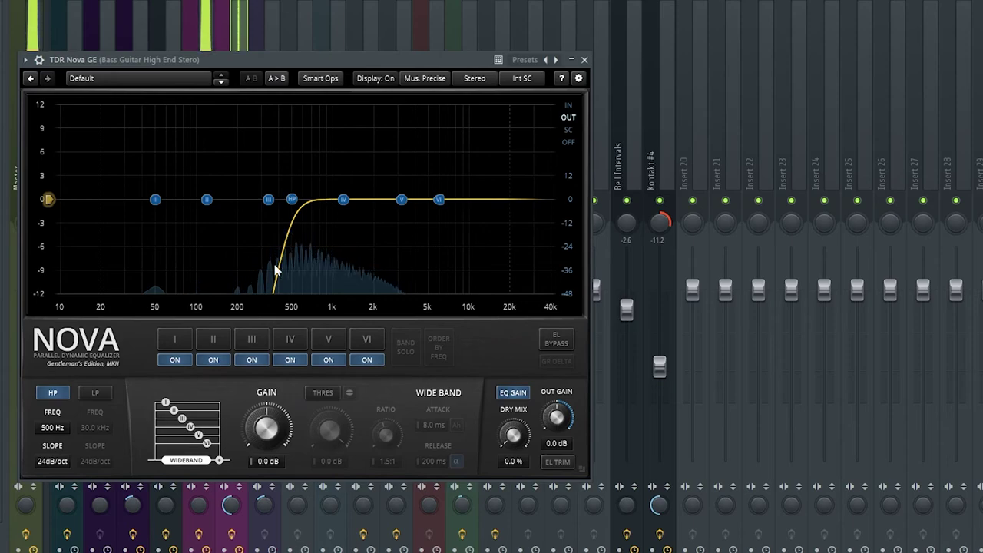
click(584, 59)
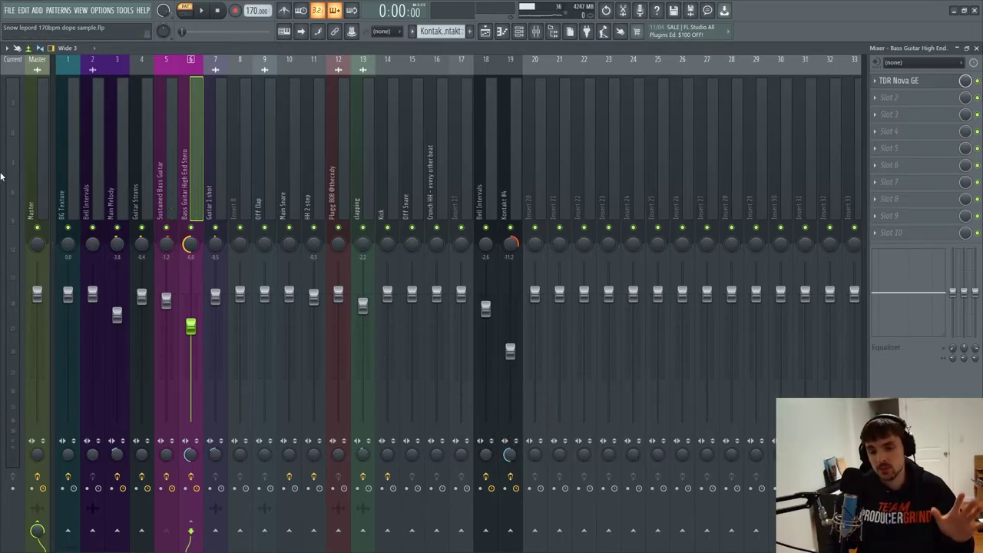
key(F5)
scroll(444, 70, up, 1)
- Move the song position to bar 41 and inspect the Guitar 1 shot clip's settings
click(435, 70)
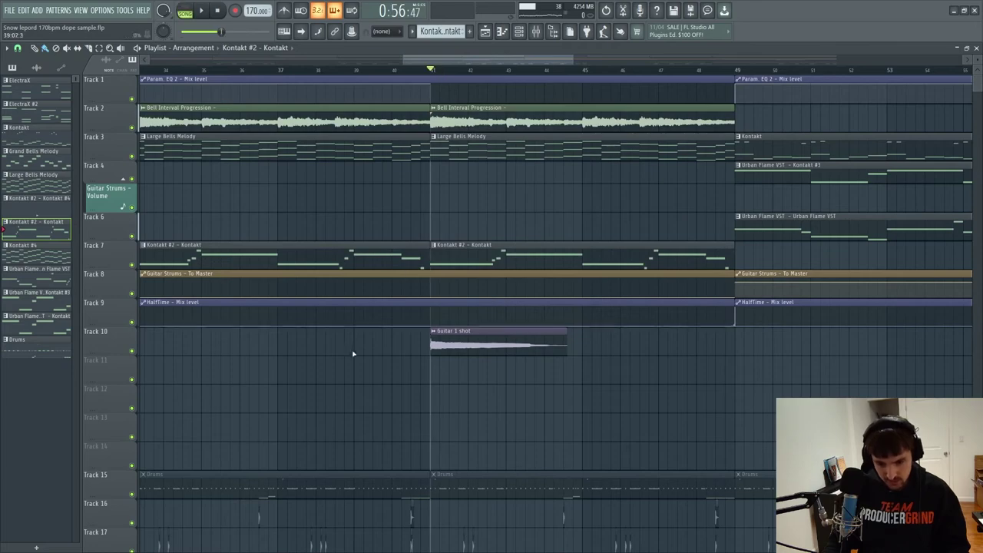
double_click(500, 337)
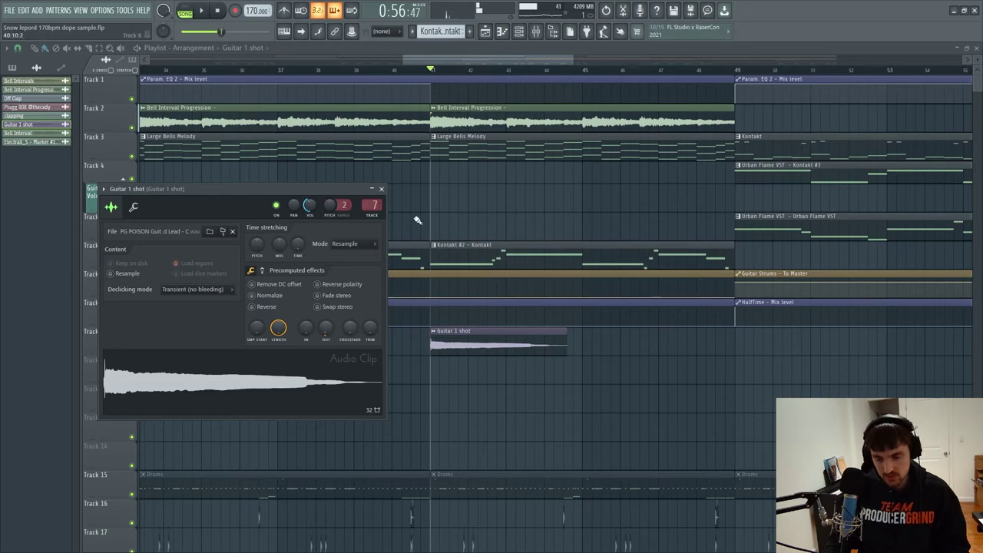
scroll(434, 70, down, 6)
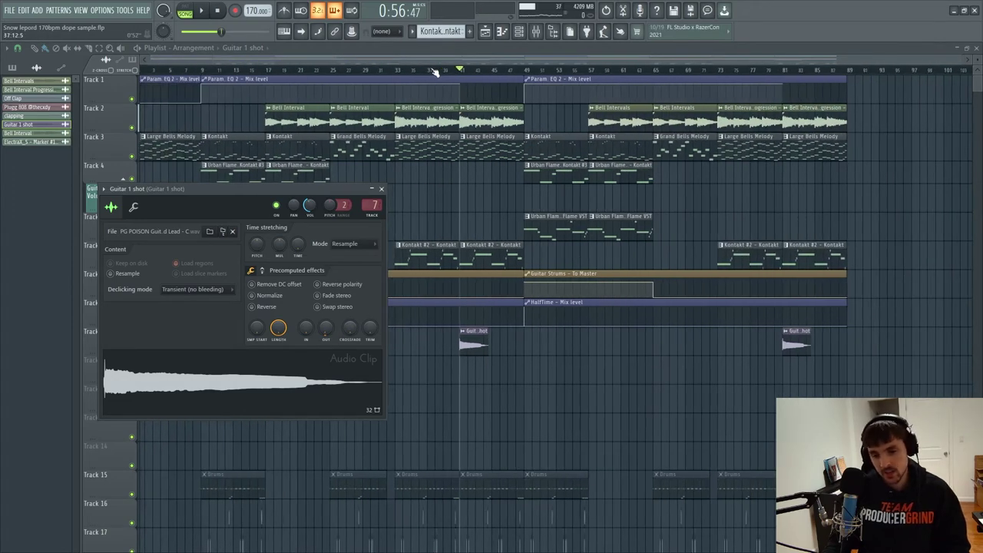
scroll(667, 70, up, 3)
- Play the arrangement from the start, then stop and show the browser panel
click(653, 72)
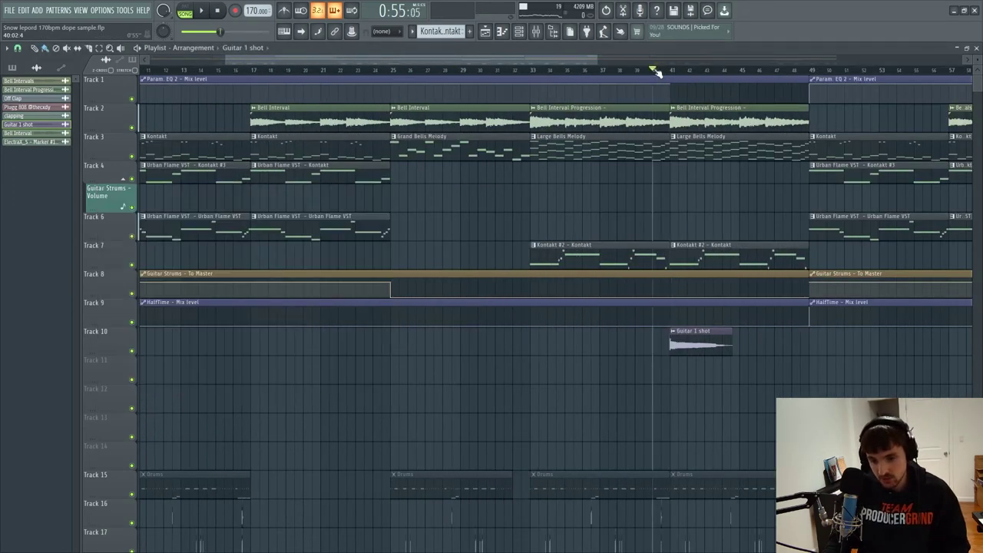
key(space)
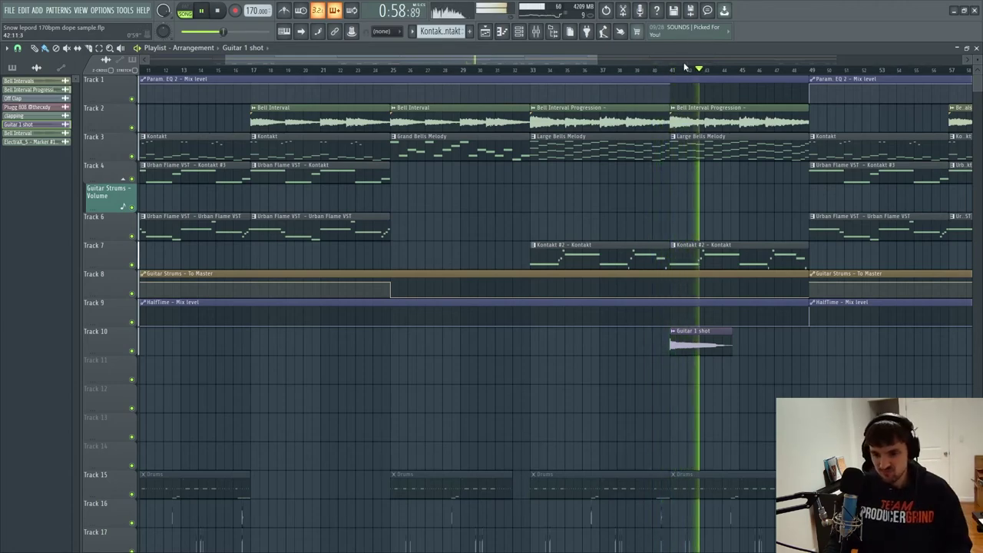
scroll(683, 67, down, 5)
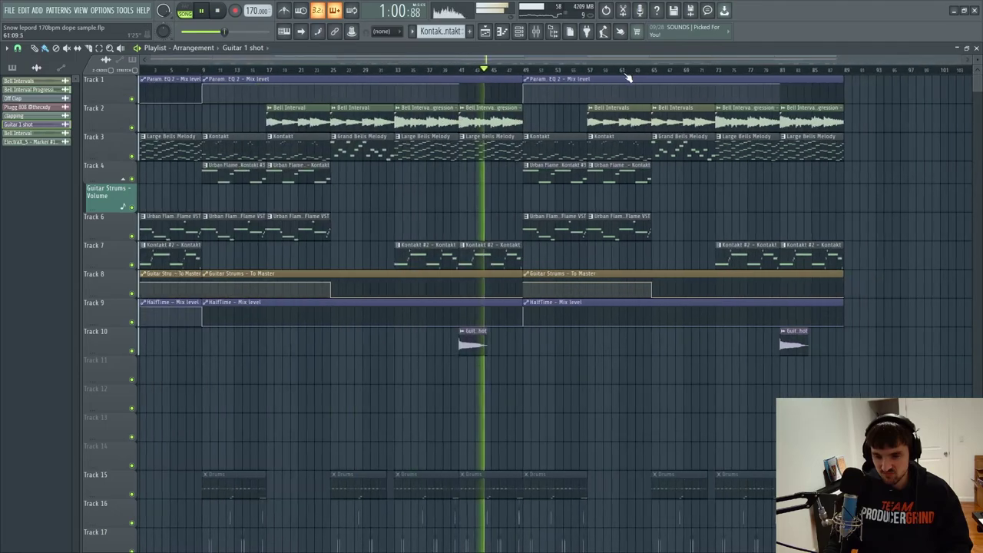
key(space)
key(alt+F8)
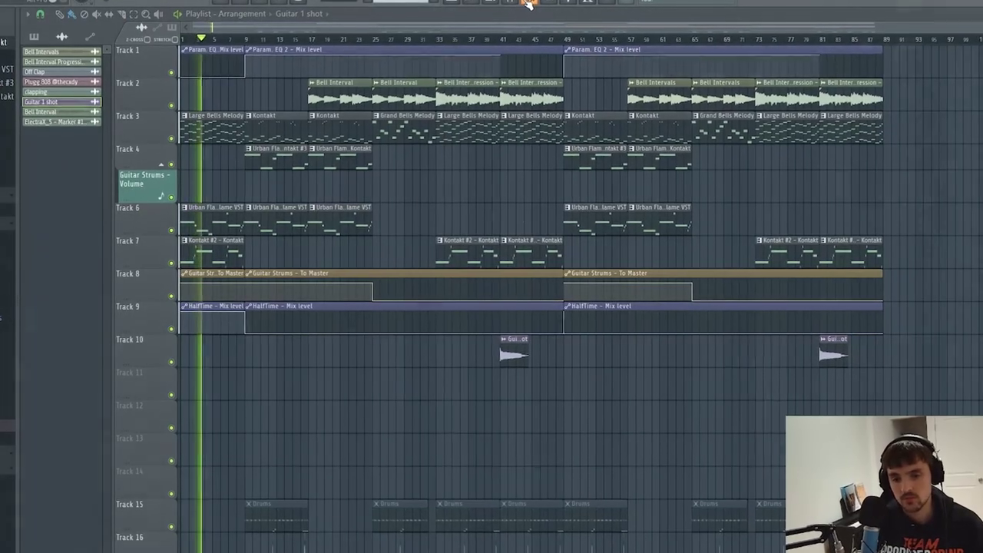
- Select the bar 41–49 range on the playlist ruler
scroll(528, 4, up, 2)
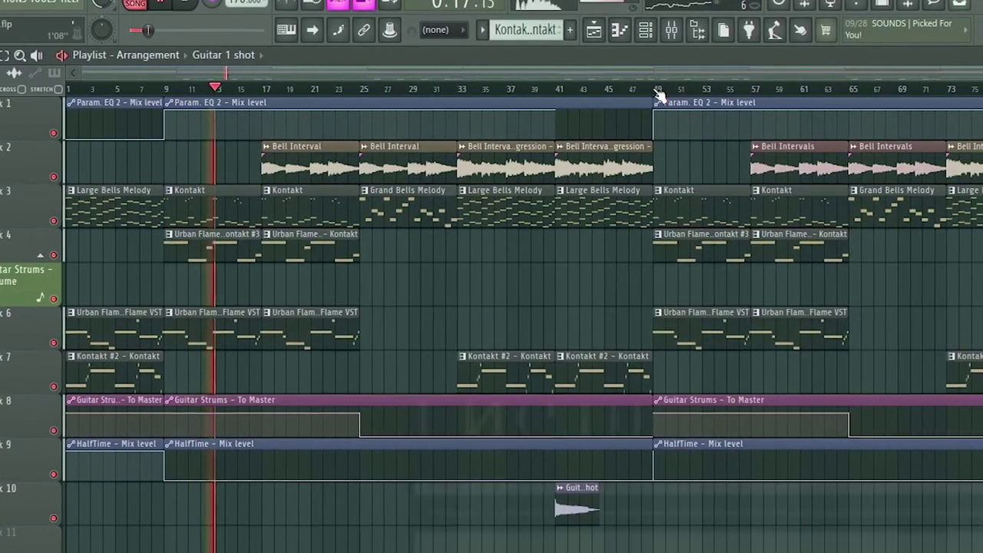
drag(665, 91, 49, 132)
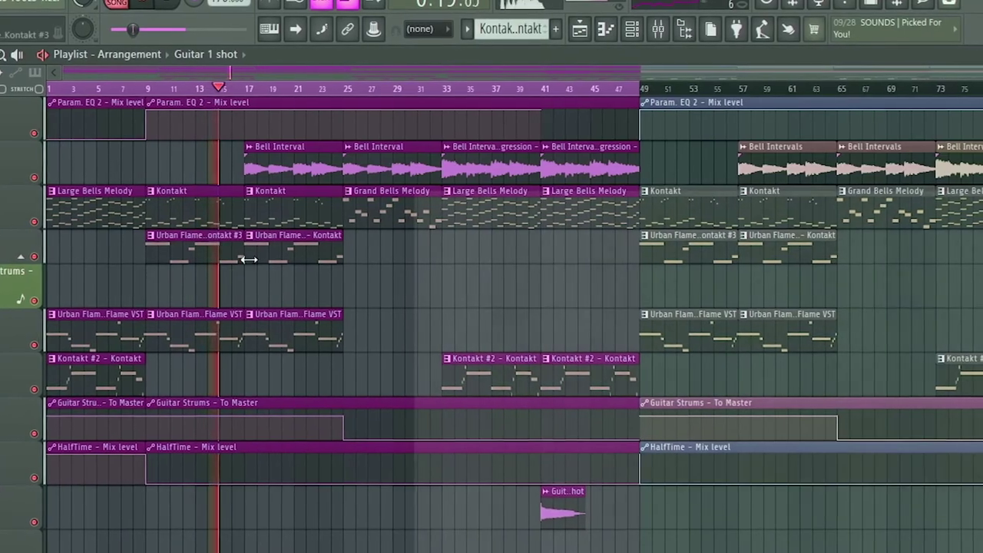